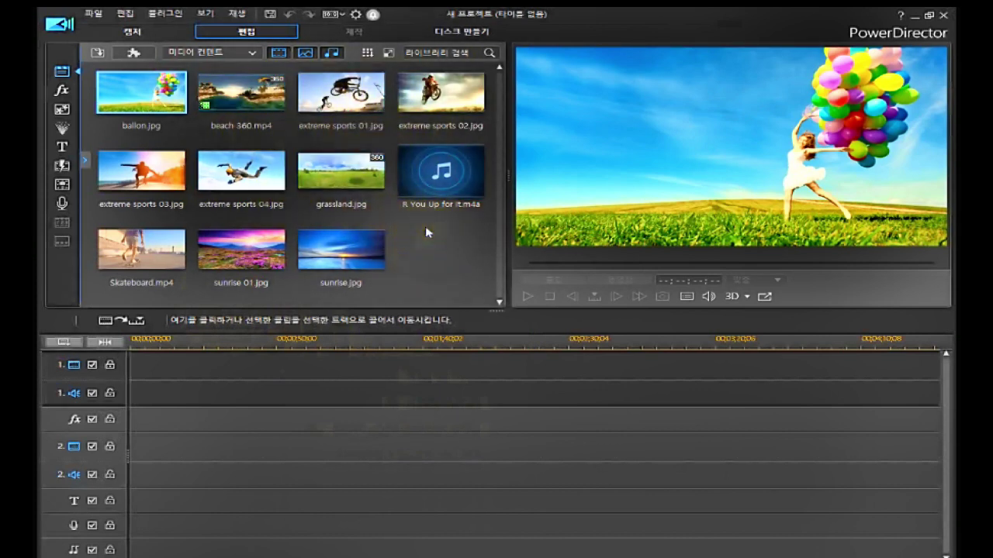
Place R You Up for It.m4a at the start of audio track 1 and enlarge the track and timeline scale to show its full waveform.
click(447, 176)
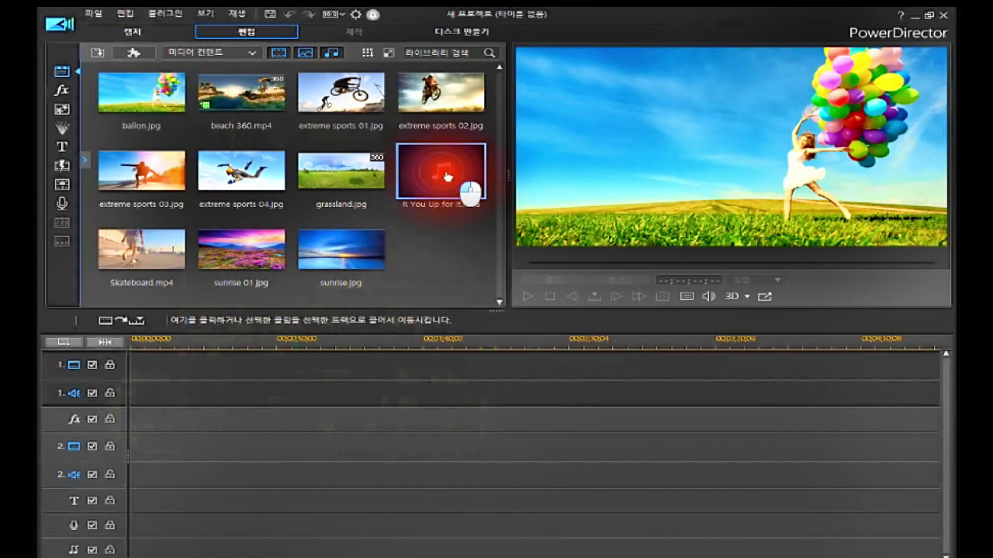
drag(447, 176, 124, 392)
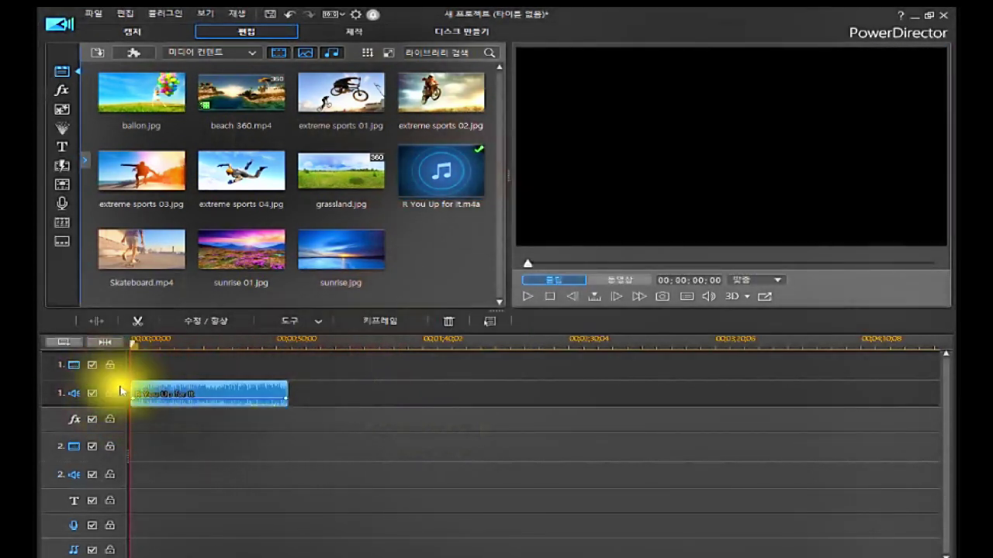
drag(112, 402, 113, 475)
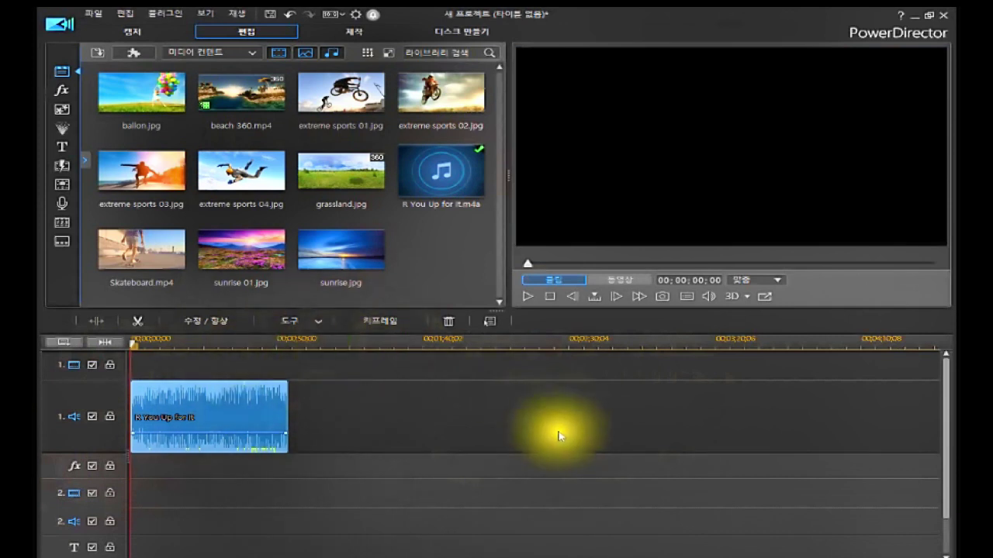
click(106, 341)
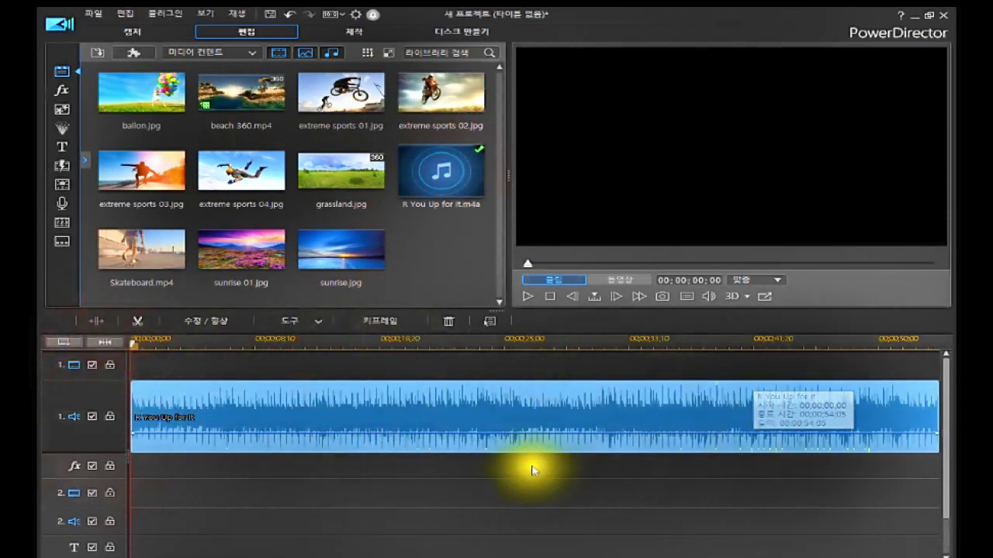
click(365, 405)
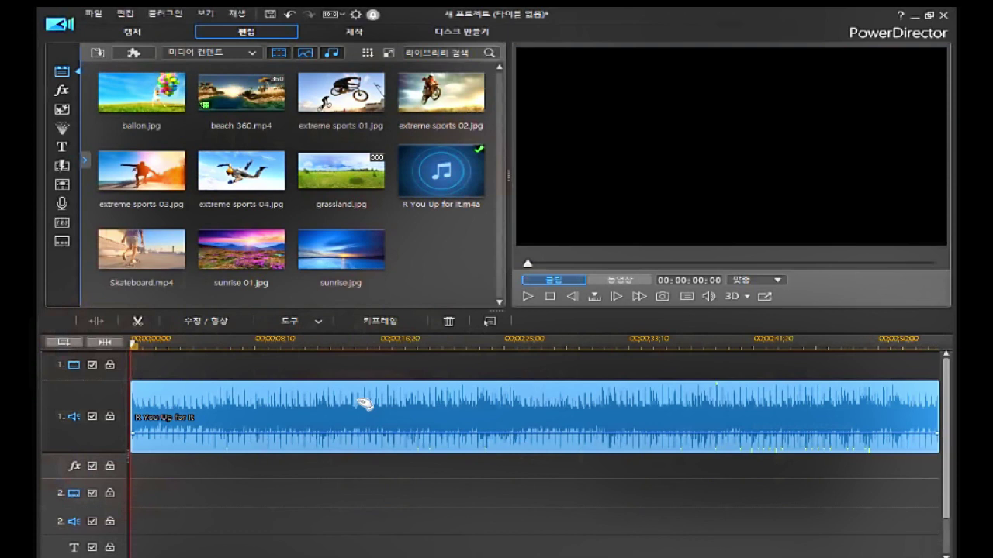
click(364, 403)
right_click(365, 403)
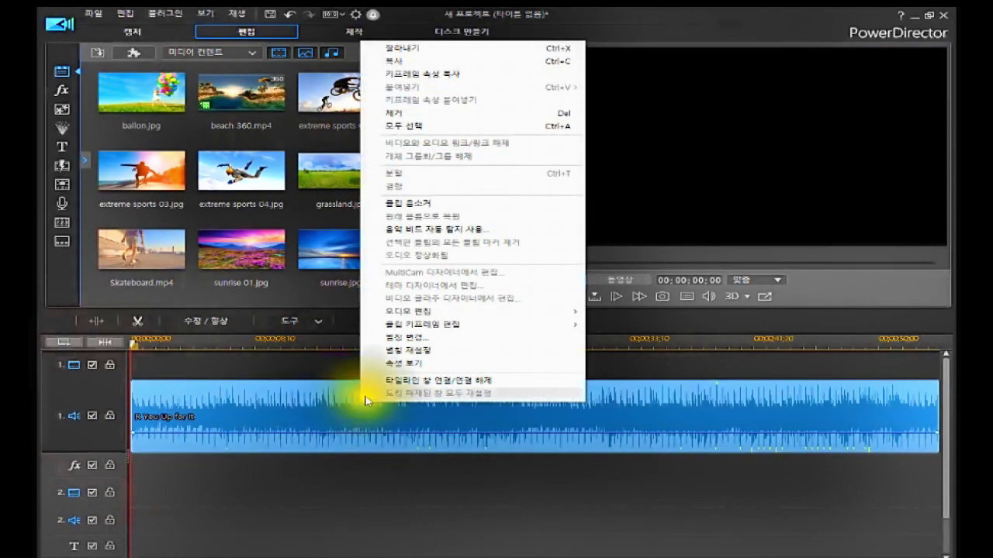
mouse_move(438, 313)
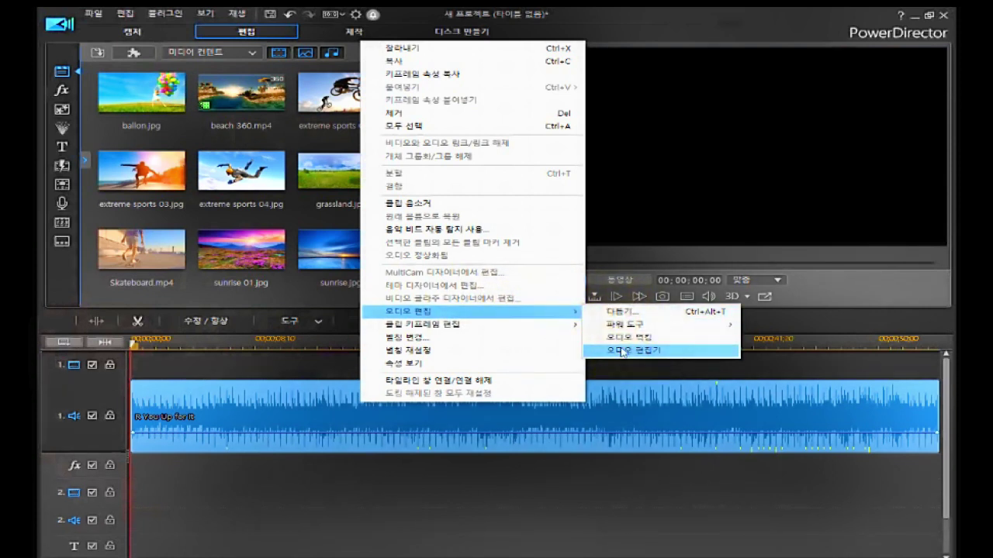
click(250, 415)
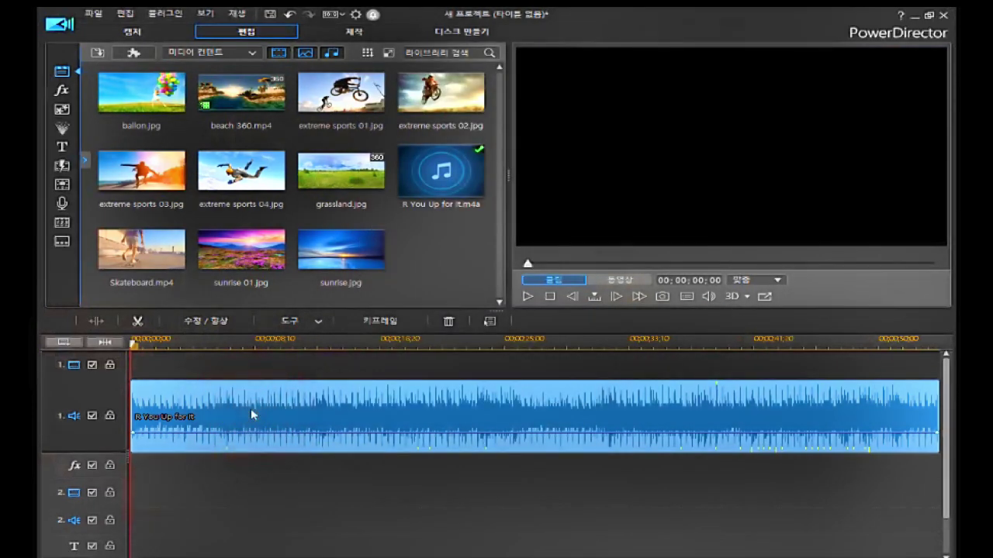
click(491, 321)
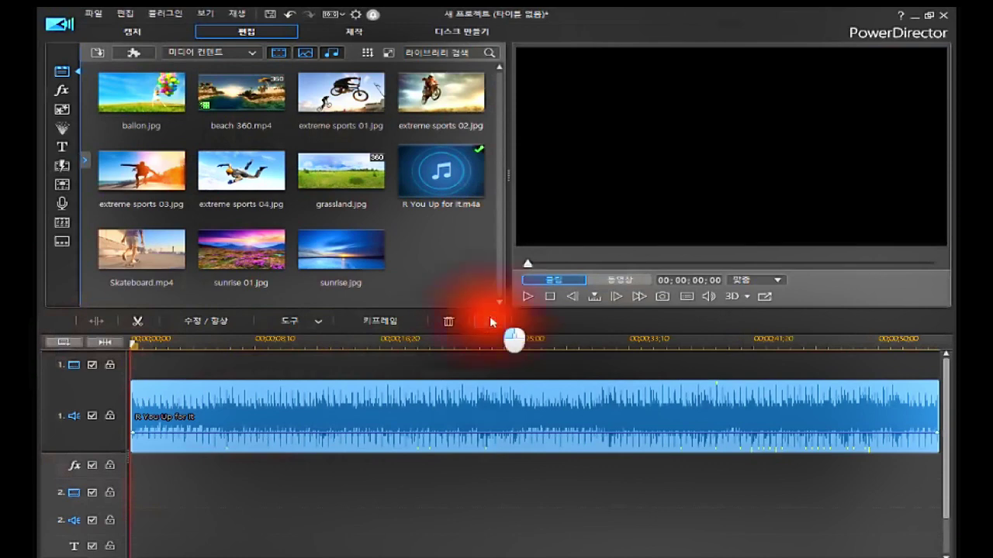
click(490, 321)
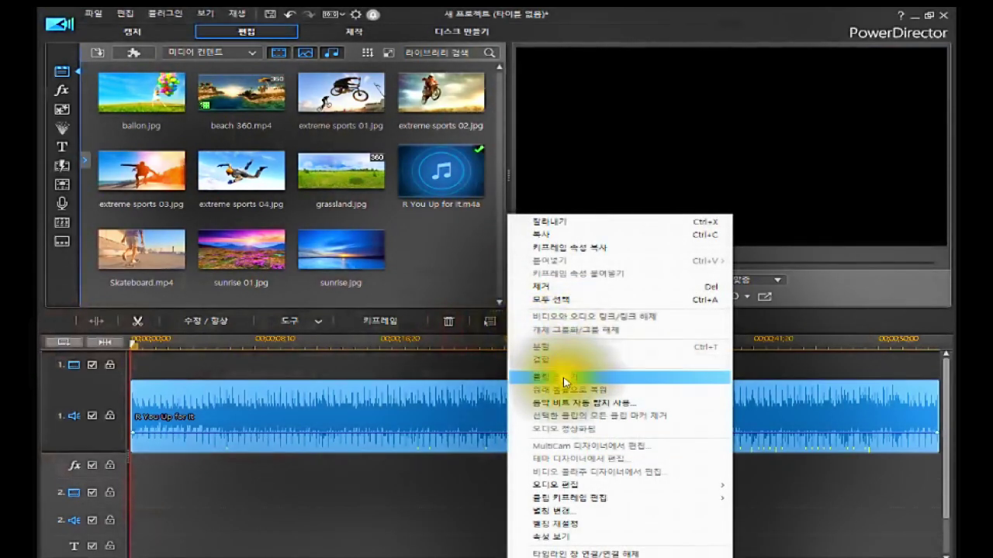
mouse_move(553, 483)
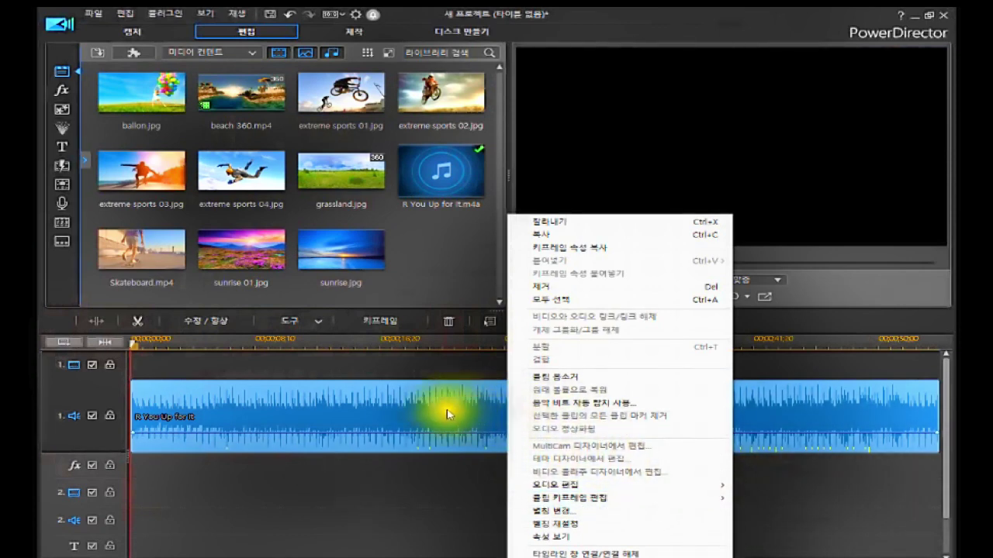
Open the R You Up for It clip in the audio editor (오디오 편집기).
click(358, 407)
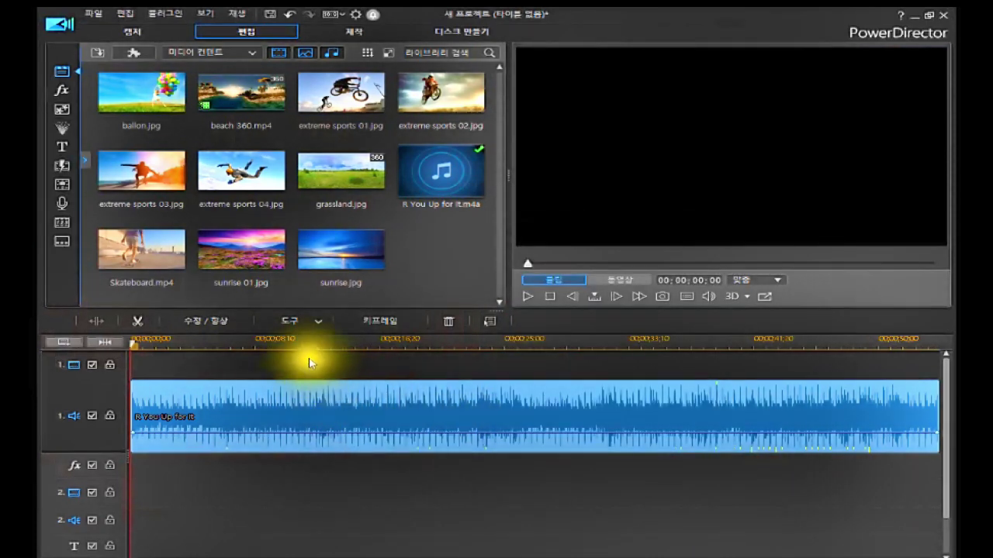
click(320, 323)
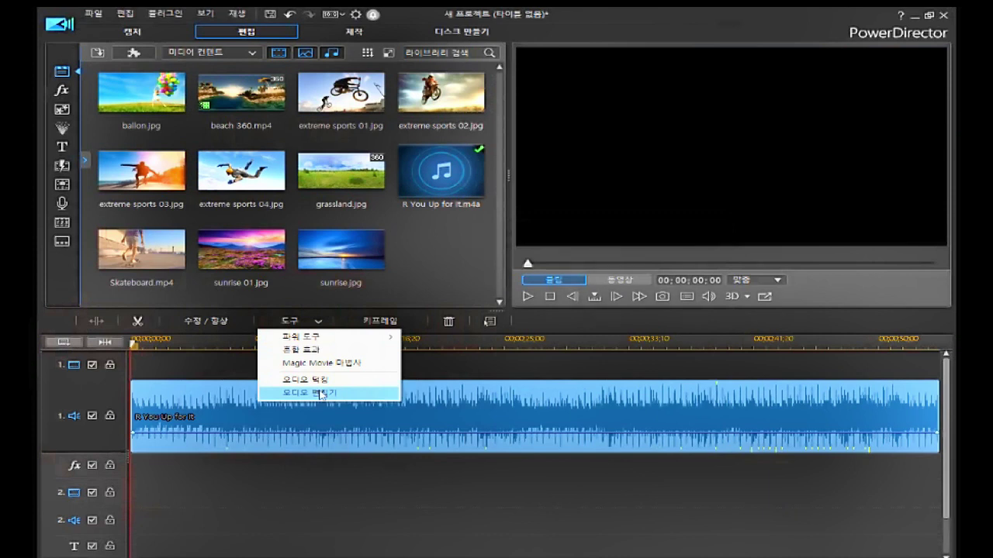
click(321, 393)
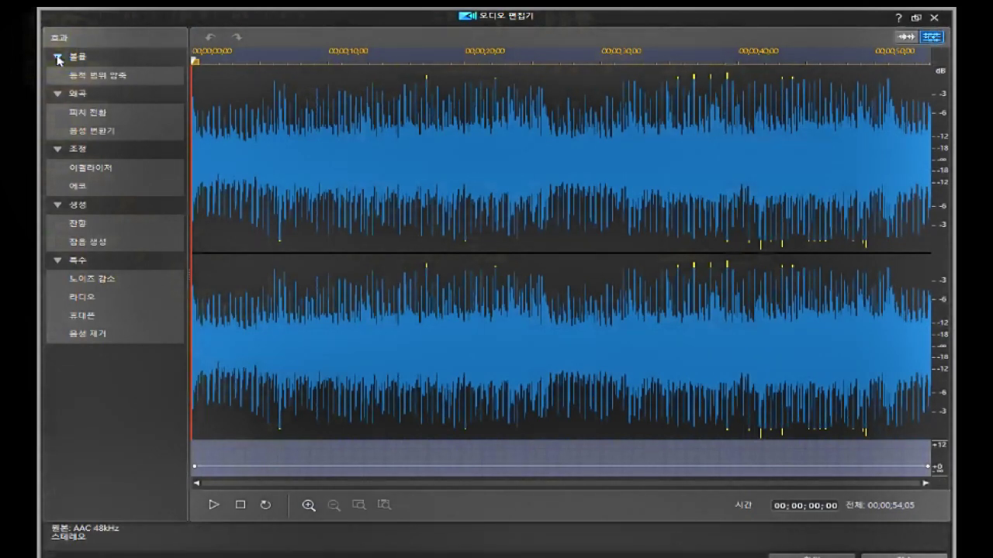
Try the dynamic range compression effect (동적 범위 압축) with the output gain at -15.0 dB, and cancel it after previewing.
click(106, 75)
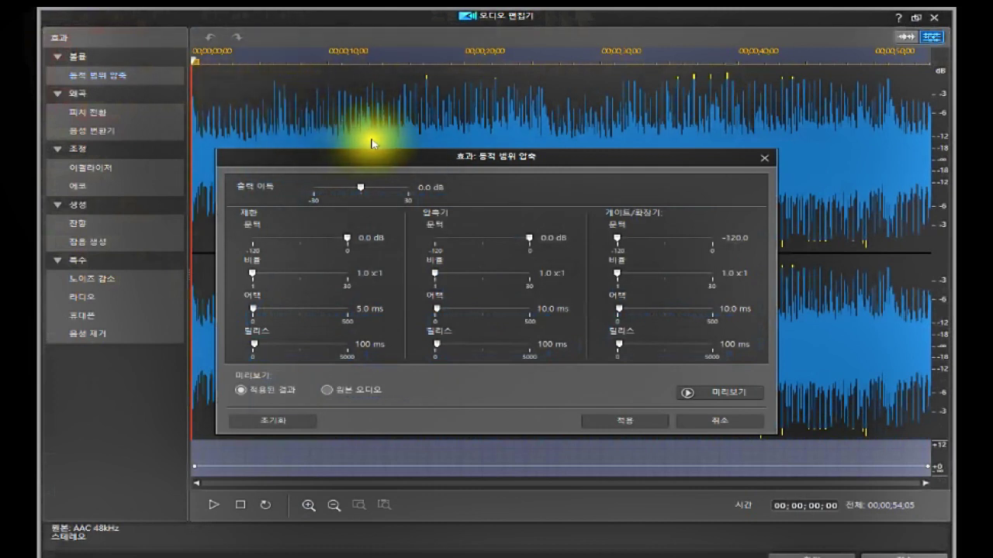
click(359, 187)
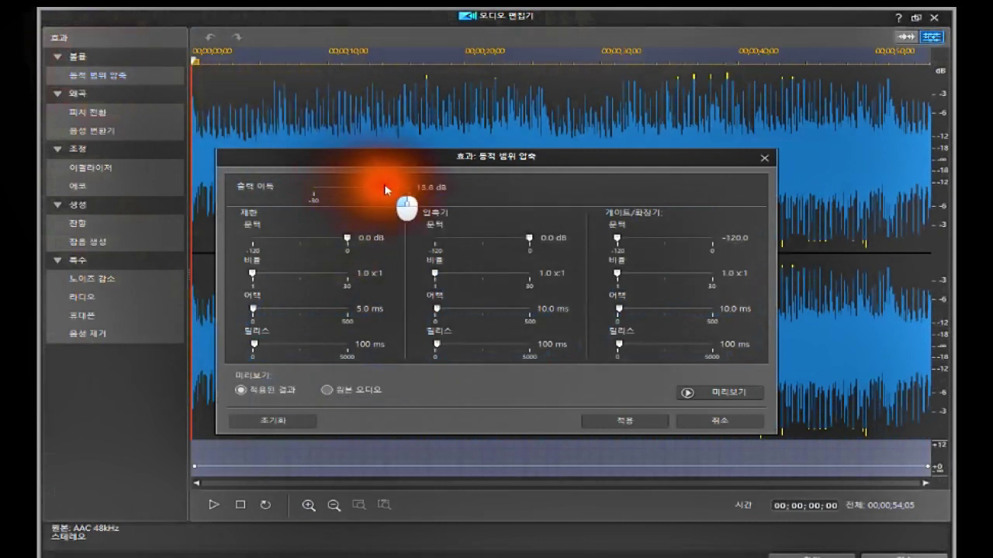
mouse_move(345, 197)
mouse_down()
mouse_move(377, 193)
mouse_move(350, 195)
mouse_up()
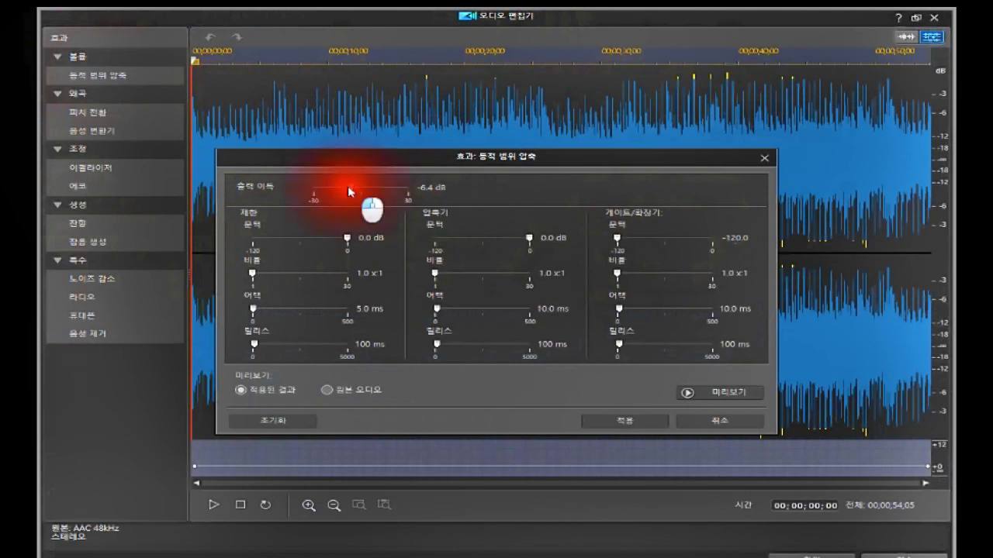
drag(354, 183, 352, 193)
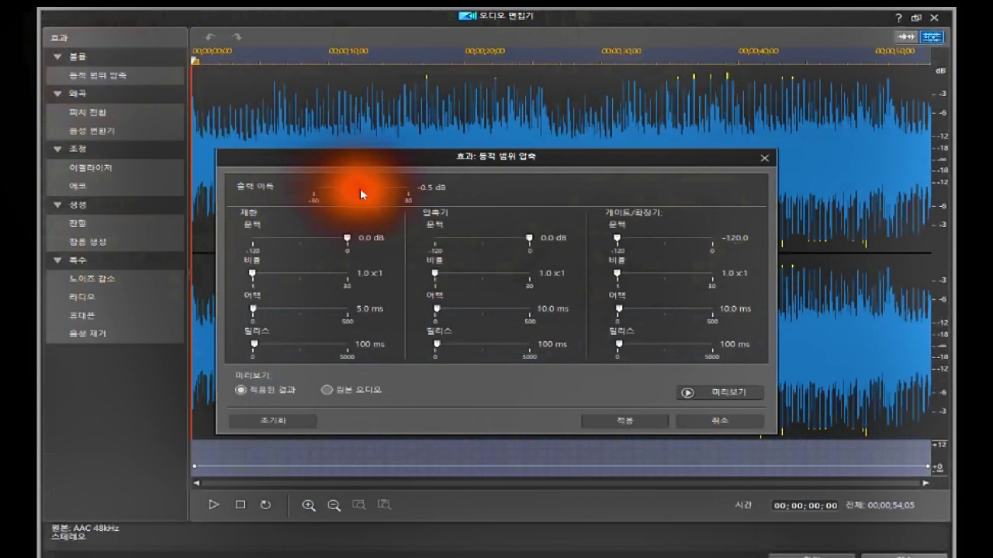
mouse_move(360, 188)
mouse_down()
mouse_move(385, 191)
mouse_move(348, 195)
mouse_up()
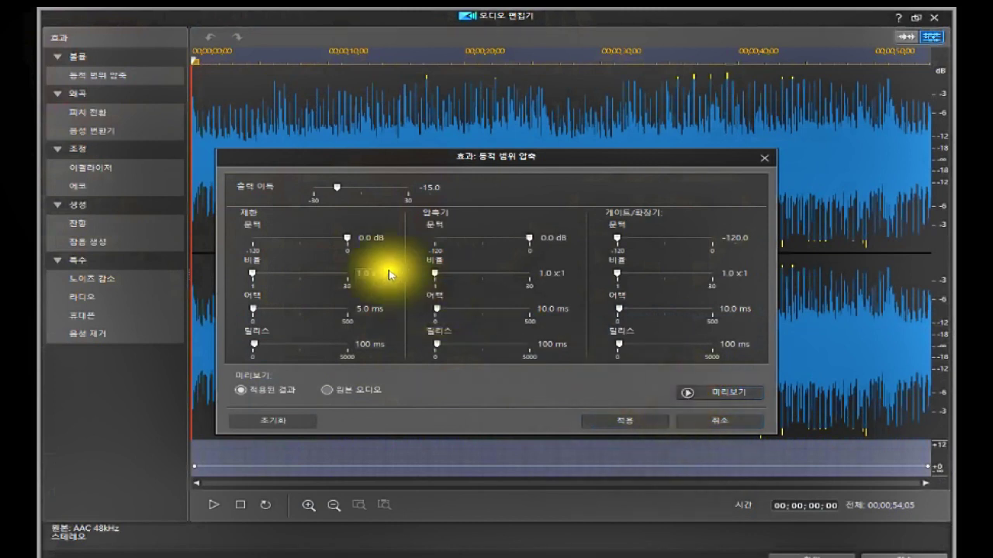
click(698, 393)
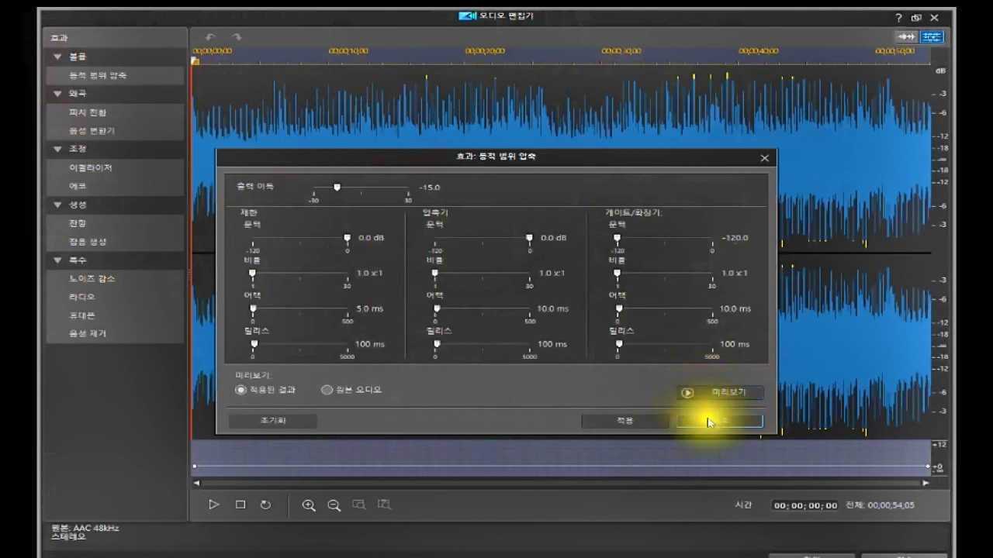
click(707, 418)
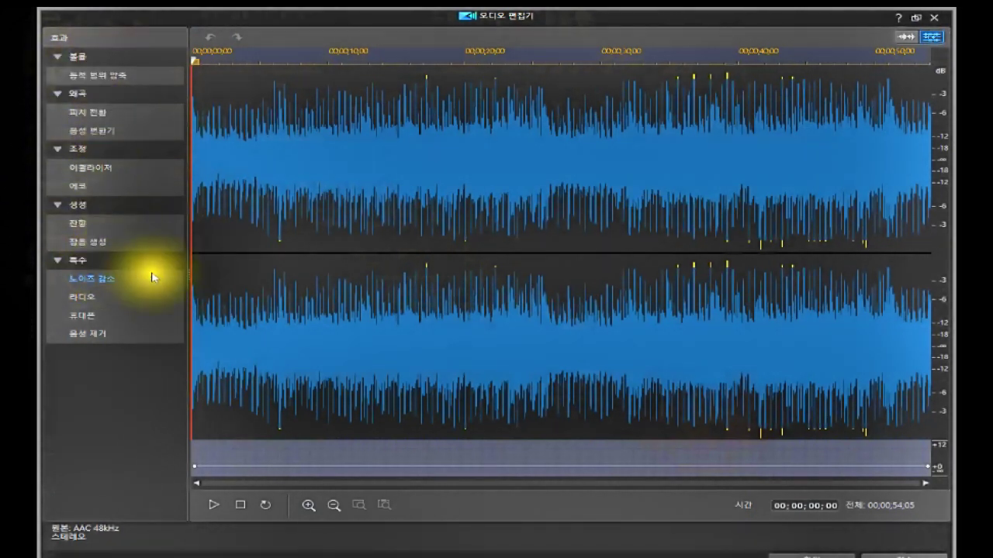
Select the waveform range from about 00;00;08;00 to 00;00;20;20.
click(297, 66)
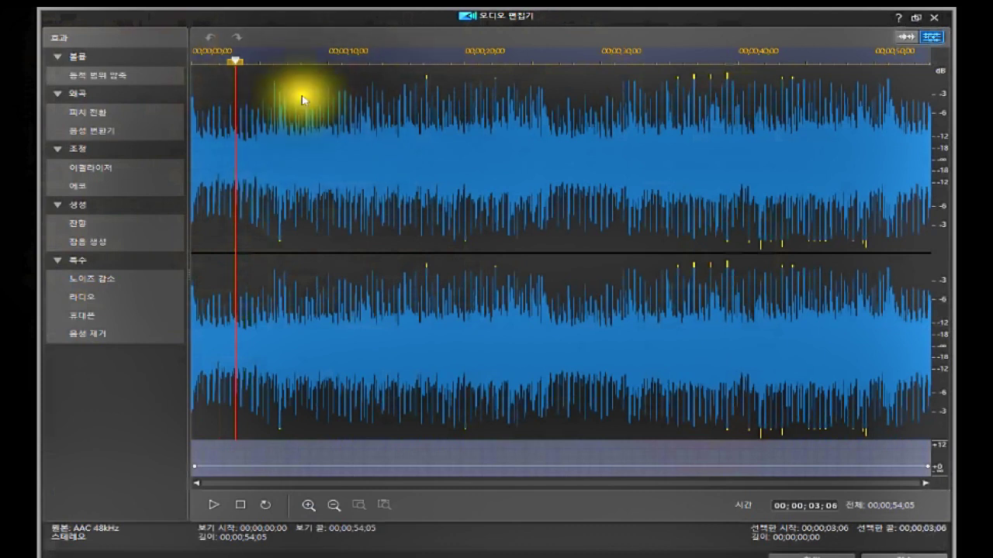
drag(287, 63, 285, 60)
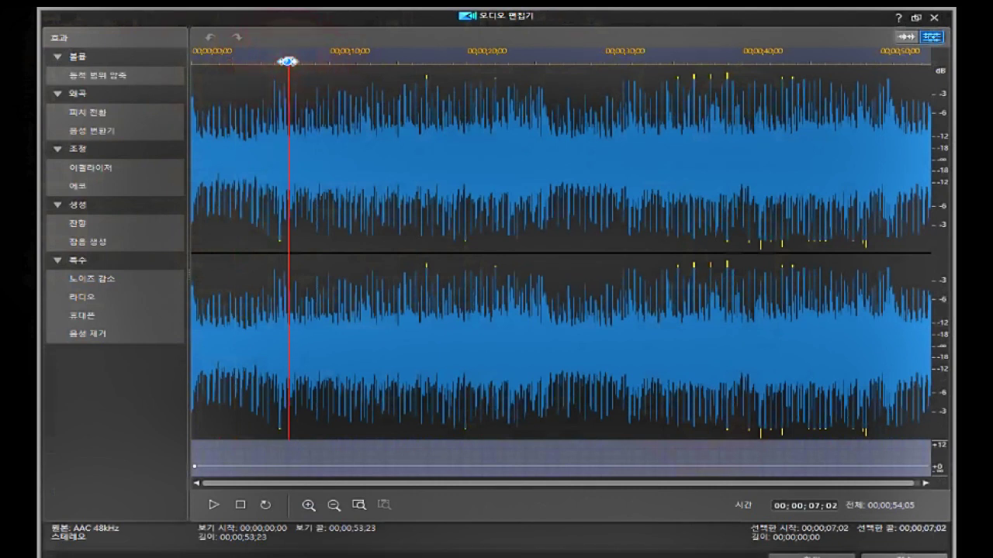
drag(287, 61, 472, 192)
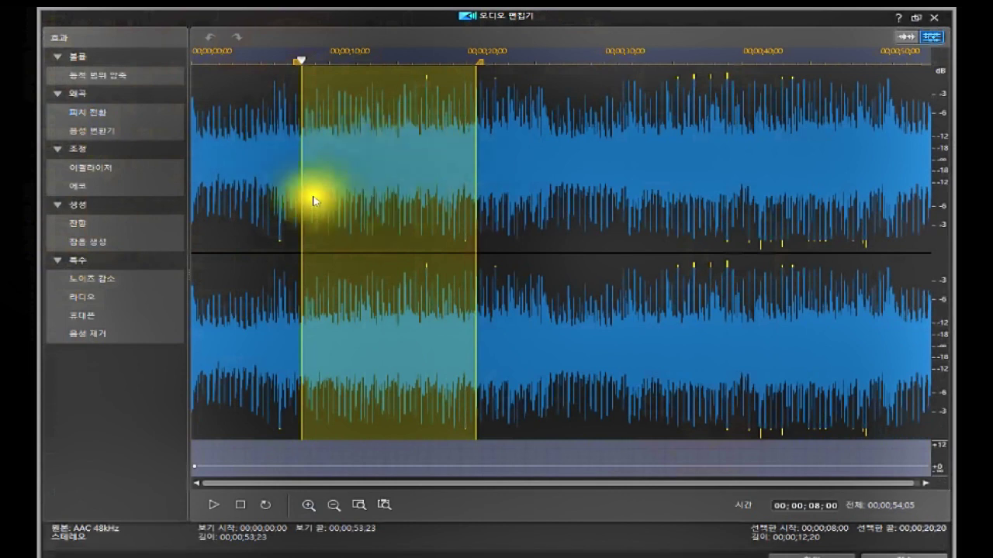
Try selecting the ranges from about 18;22 to 28;15 and from 28;15 to 36;05 seconds, and clear the selection.
click(506, 144)
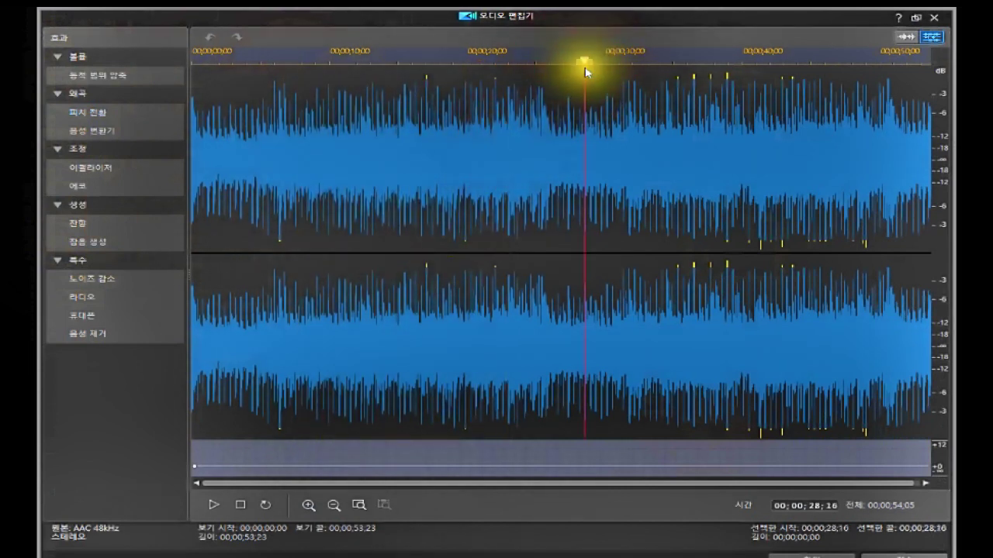
drag(584, 71, 508, 121)
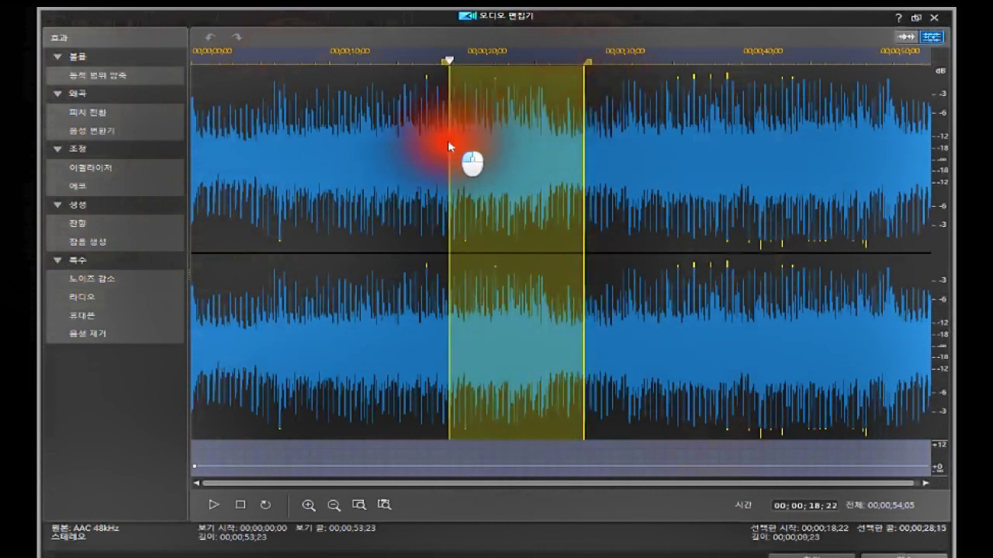
drag(583, 146, 688, 170)
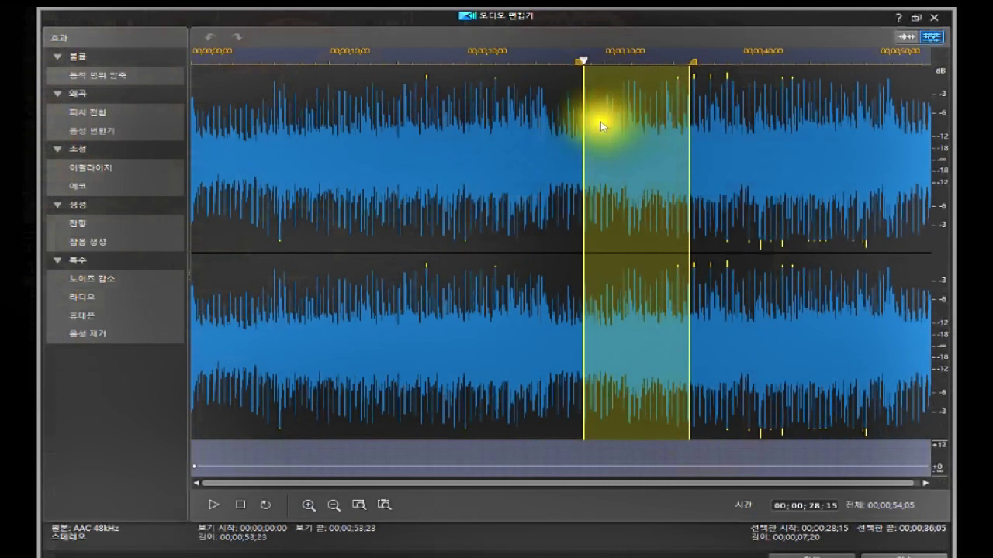
click(656, 117)
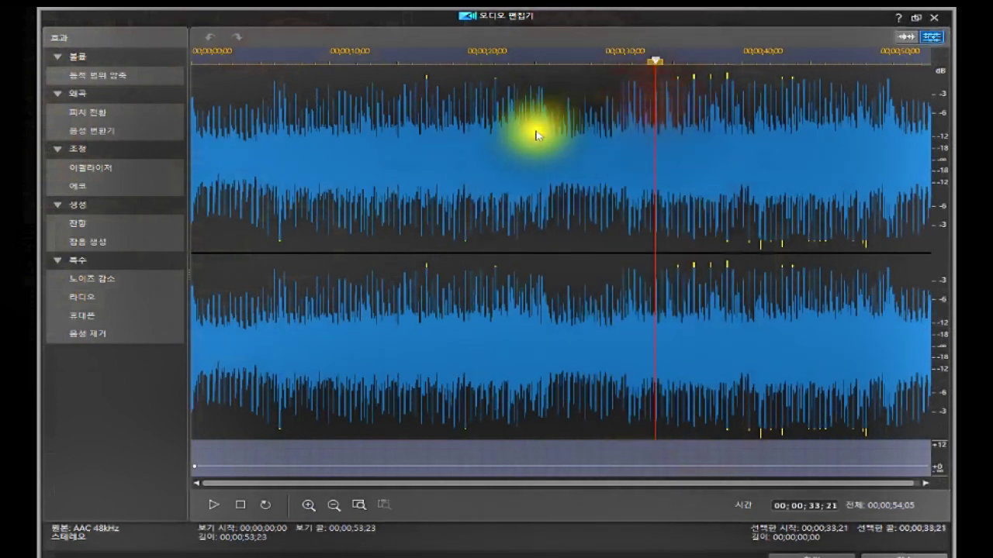
Position the playhead at about 00;00;07;08 and open the dynamic range compression effect (동적 범위 압축).
click(289, 68)
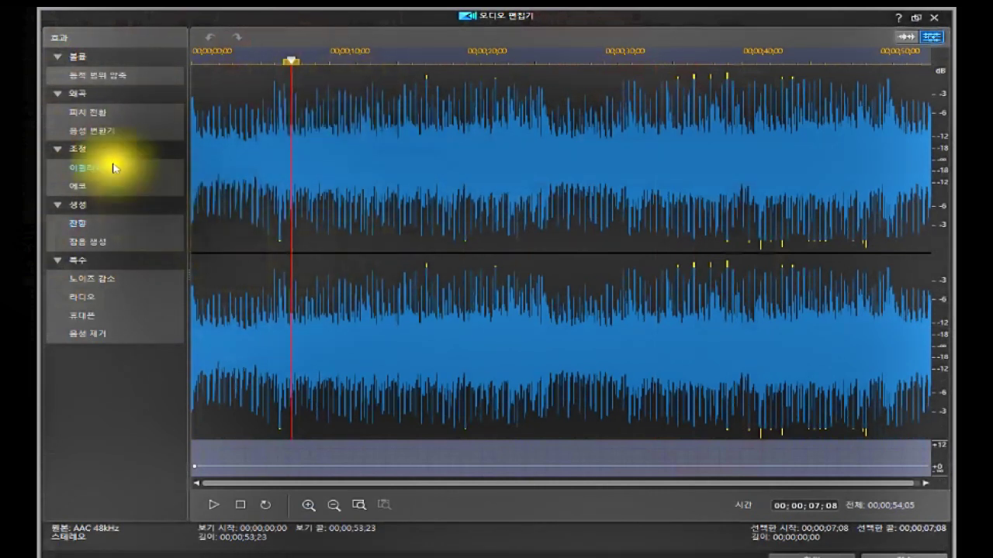
click(58, 57)
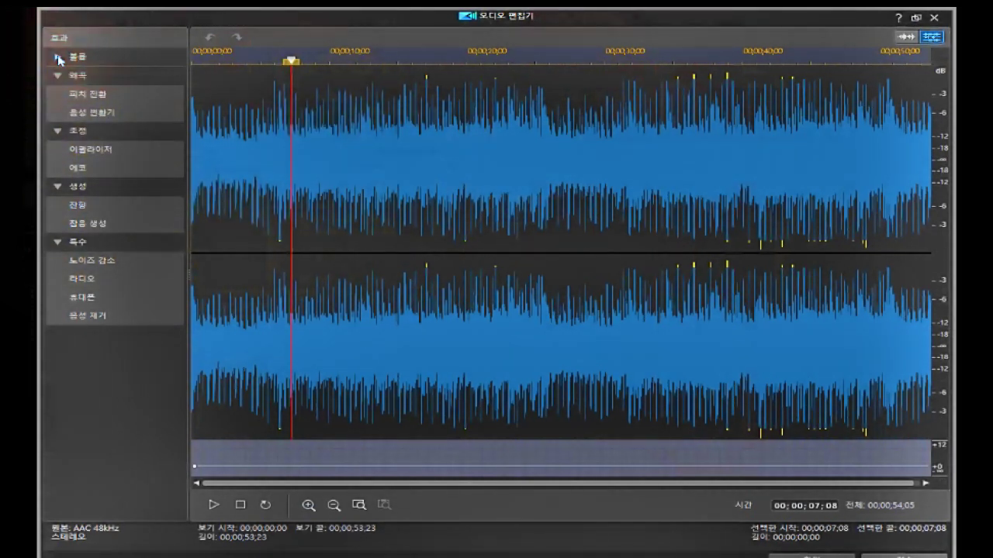
click(56, 56)
click(103, 78)
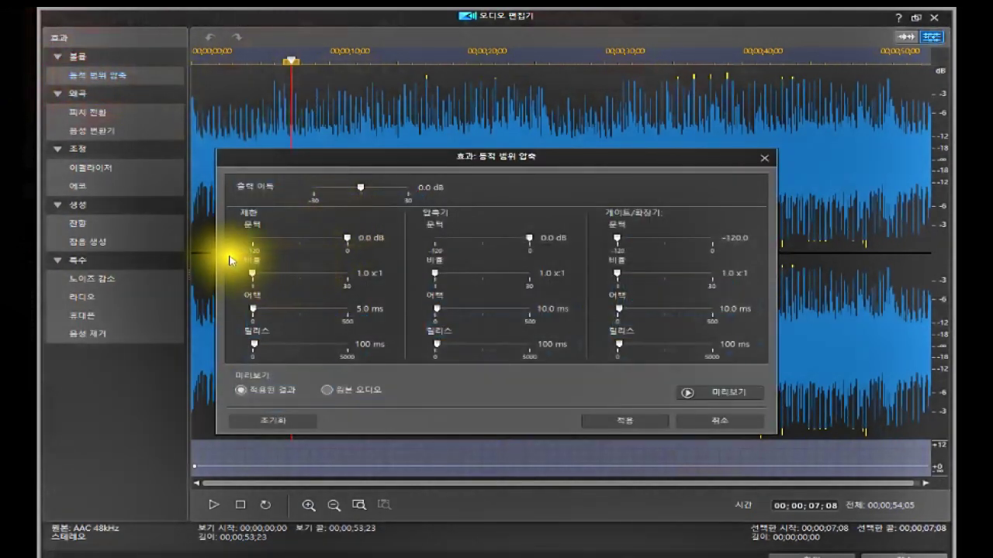
Set the output gain of the dynamic range compression to about -16.8 dB and preview the result.
click(360, 189)
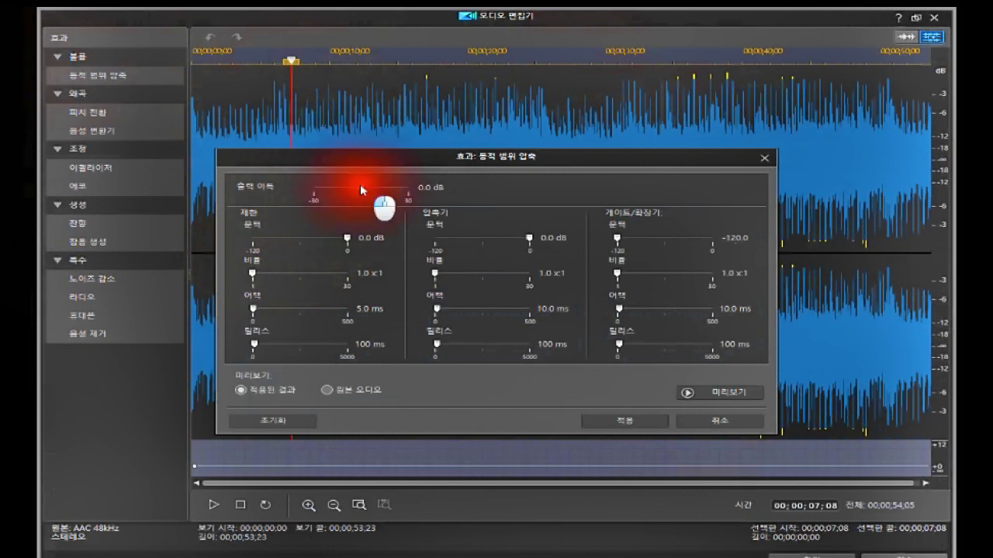
drag(360, 186, 326, 218)
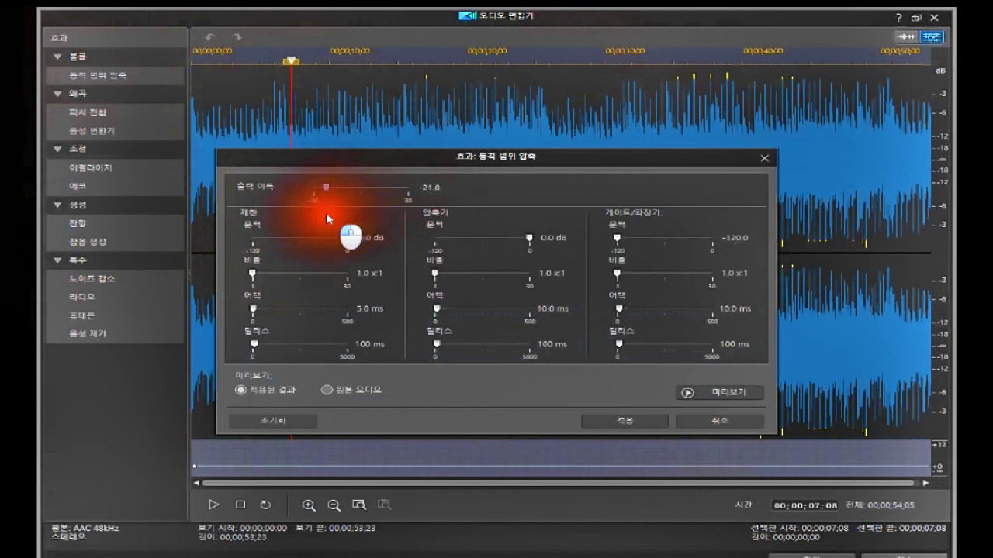
drag(327, 219, 360, 197)
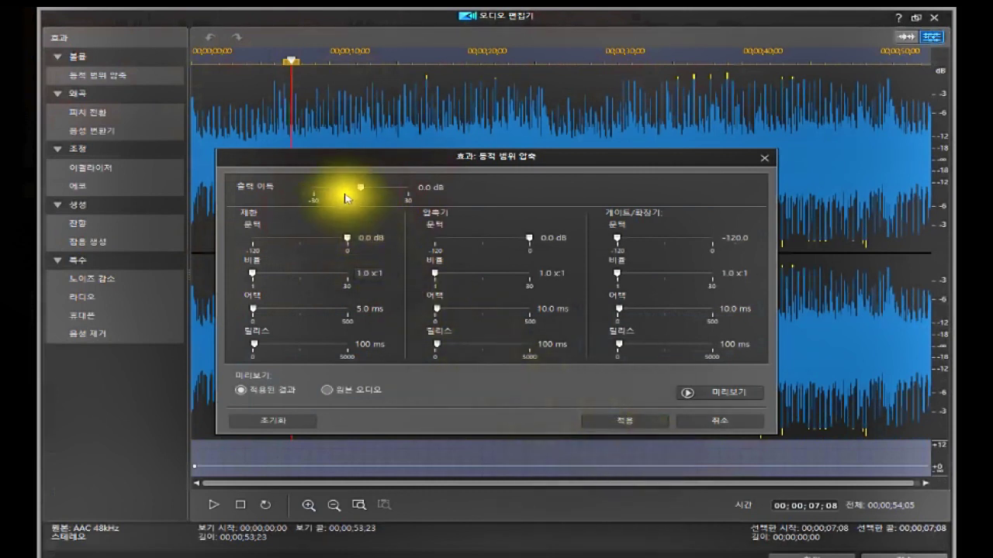
drag(339, 209, 332, 211)
click(717, 394)
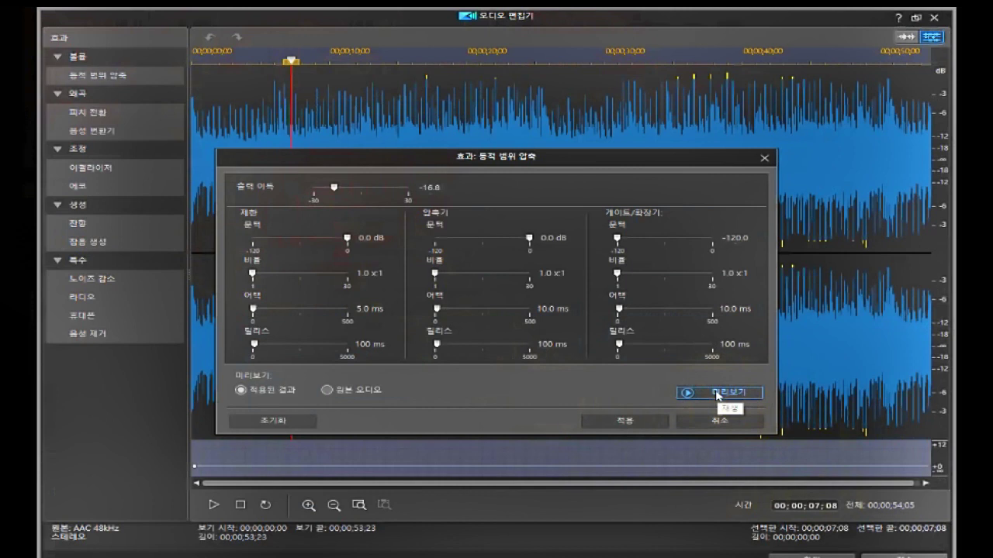
Stop previewing the dynamic range compression and cancel the effect without applying it.
click(713, 395)
click(643, 423)
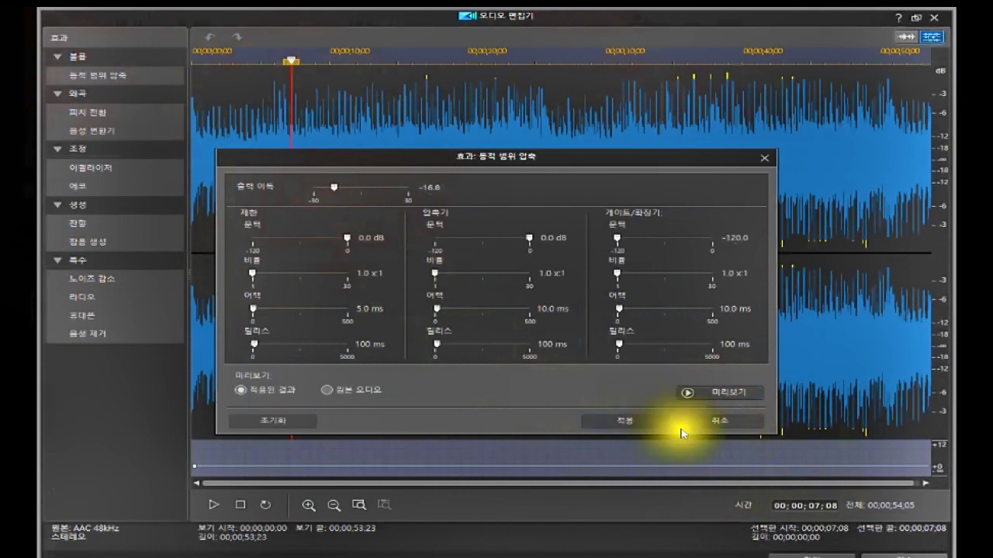
click(711, 419)
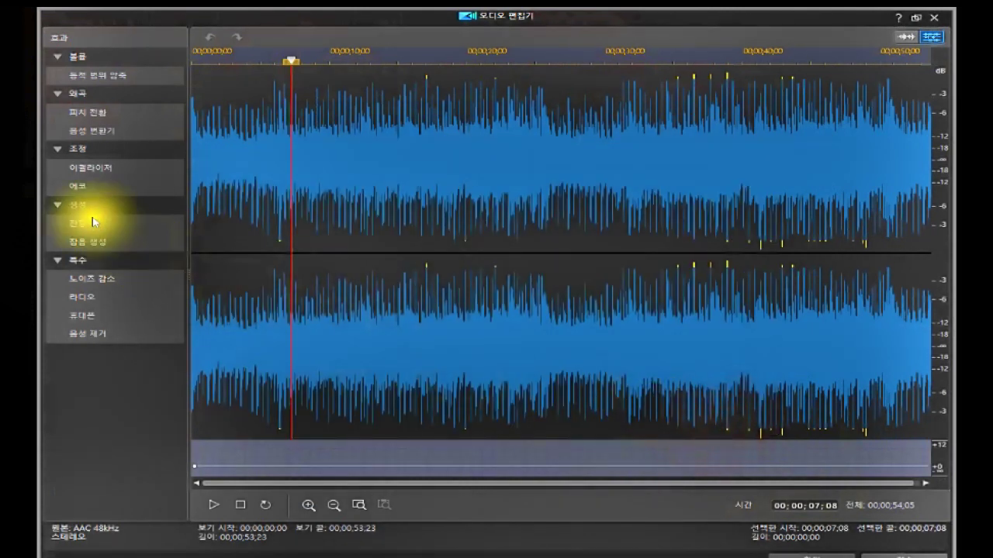
Try lowering the pitch to about -1, resetting it to 0 and raising it in the pitch shift effect (피치 전환), and cancel.
click(83, 111)
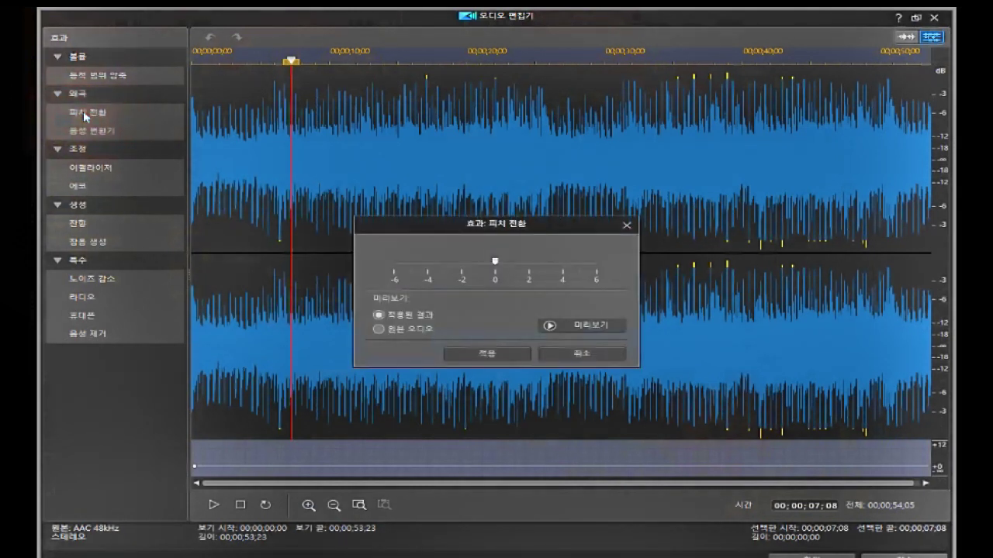
click(494, 263)
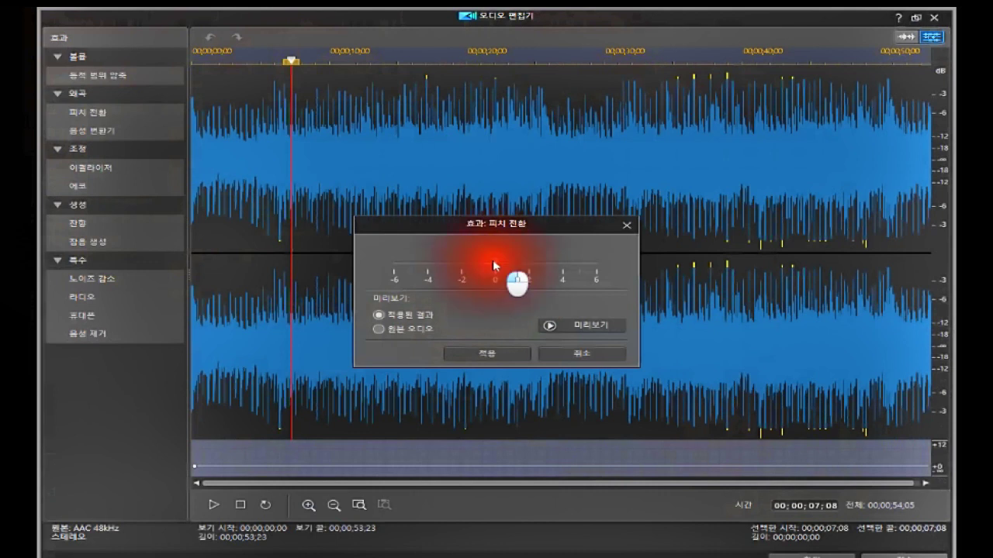
mouse_move(492, 259)
mouse_down()
mouse_move(503, 261)
mouse_move(481, 270)
mouse_up()
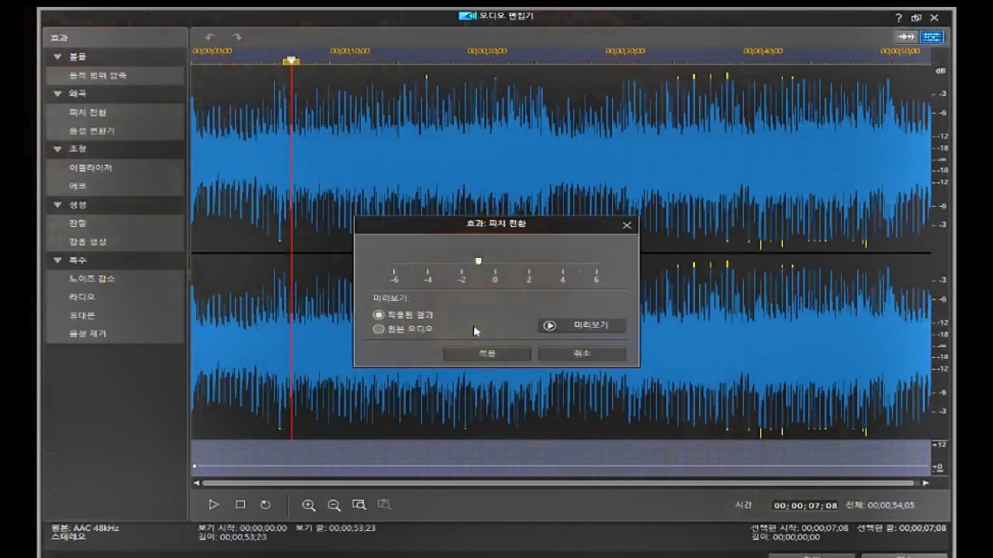
click(480, 271)
drag(487, 268, 482, 289)
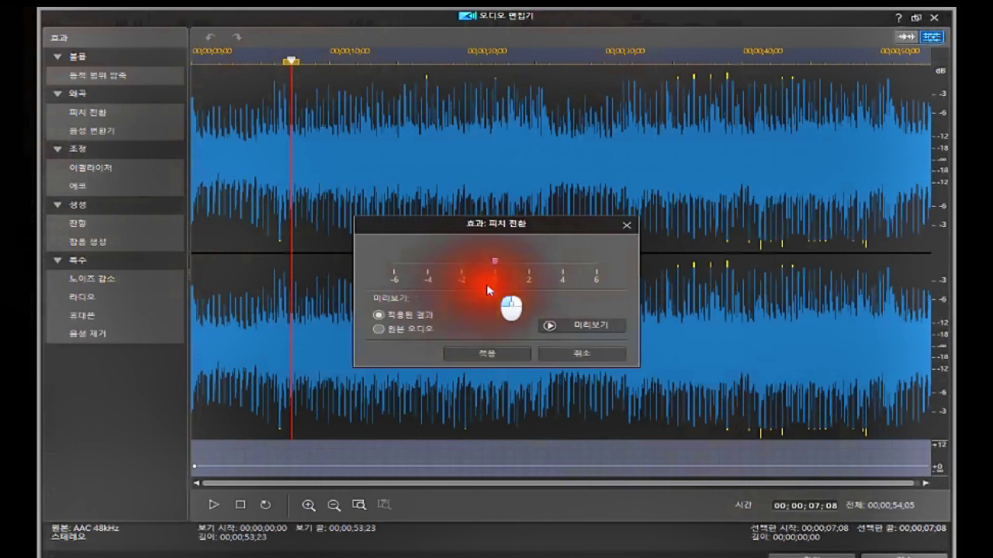
drag(486, 284, 487, 286)
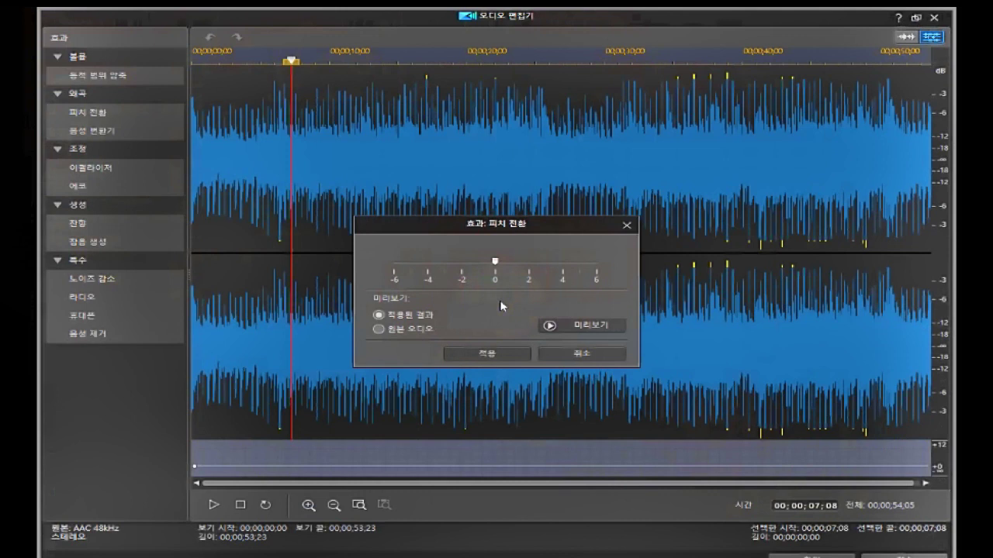
drag(492, 259, 529, 268)
click(589, 352)
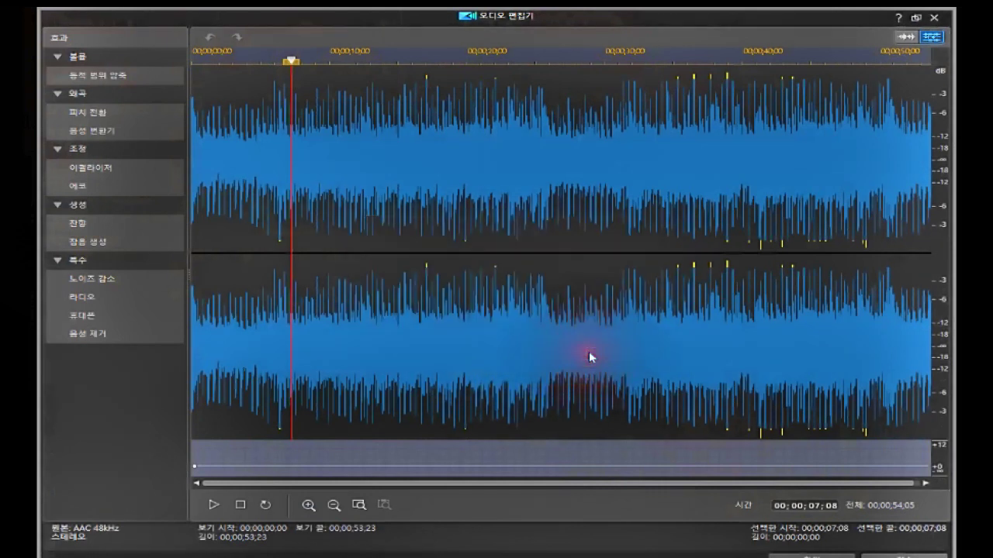
Review the presets and pitch setting of the voice changer effect (음성 변환기), and cancel it.
click(91, 131)
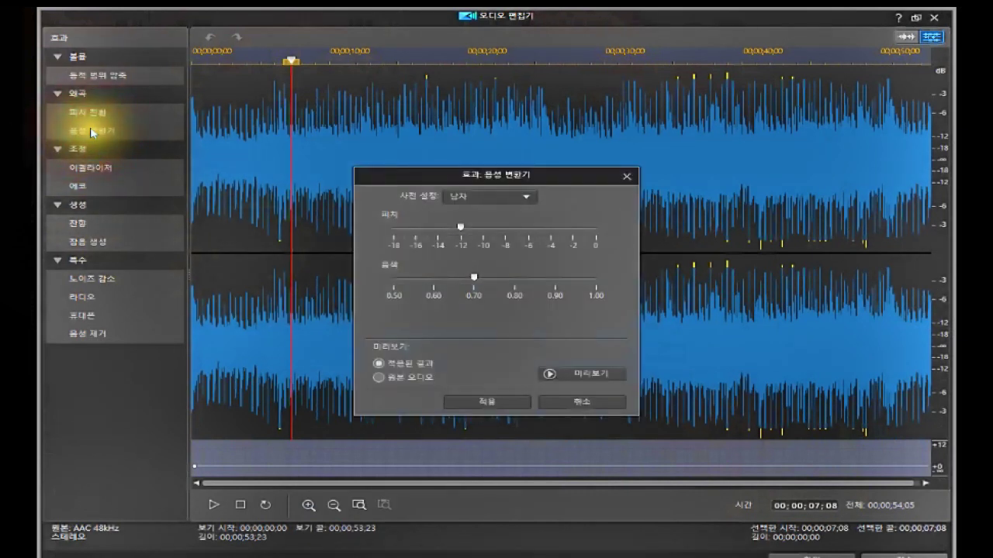
click(527, 200)
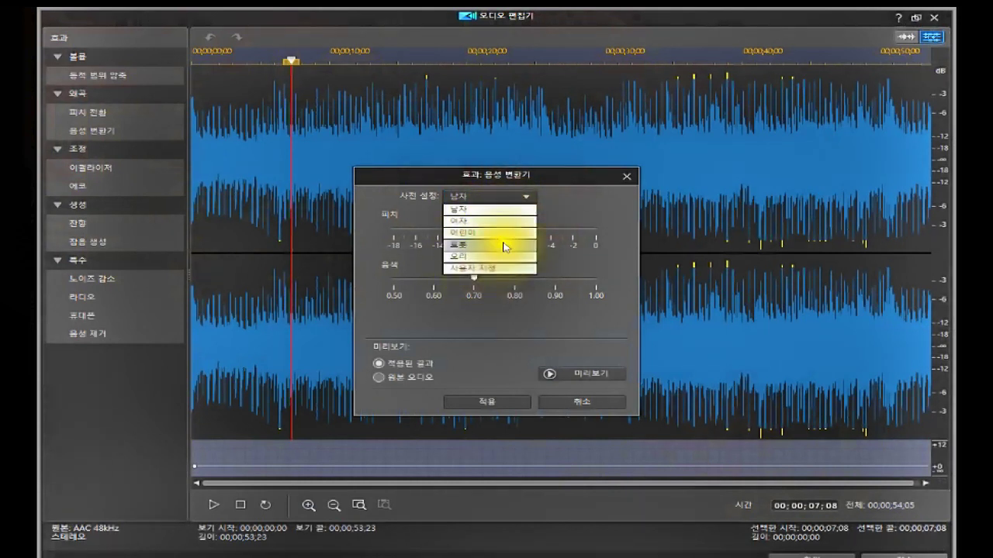
click(415, 209)
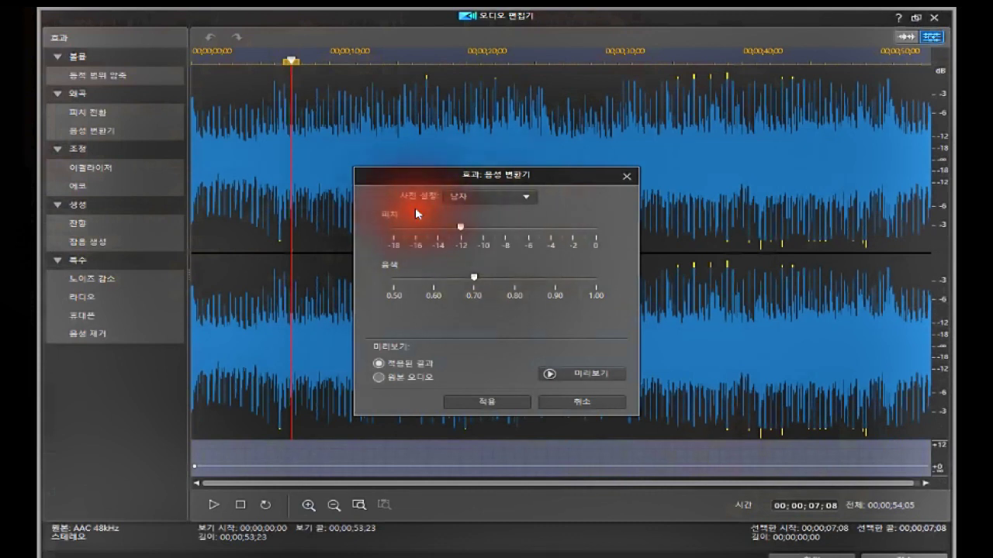
click(461, 228)
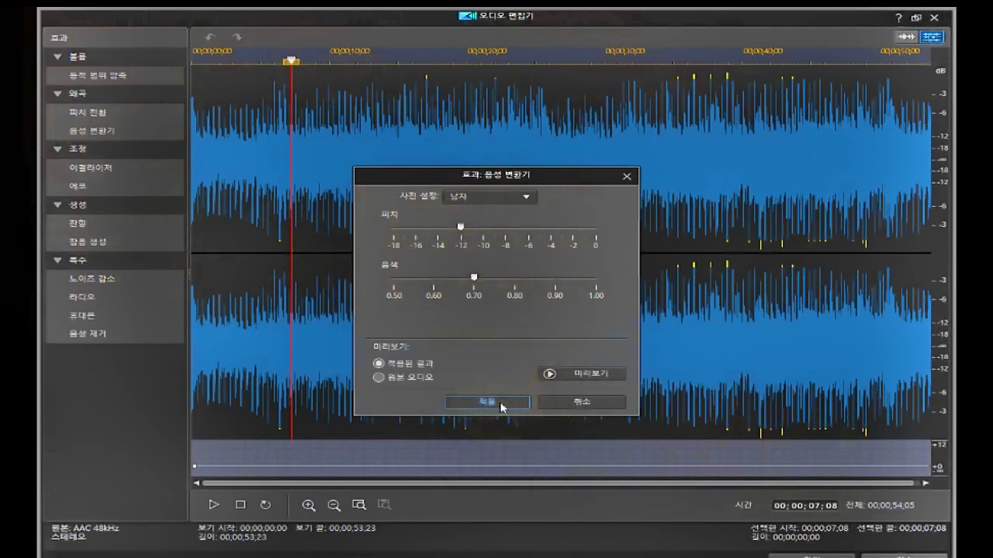
click(574, 404)
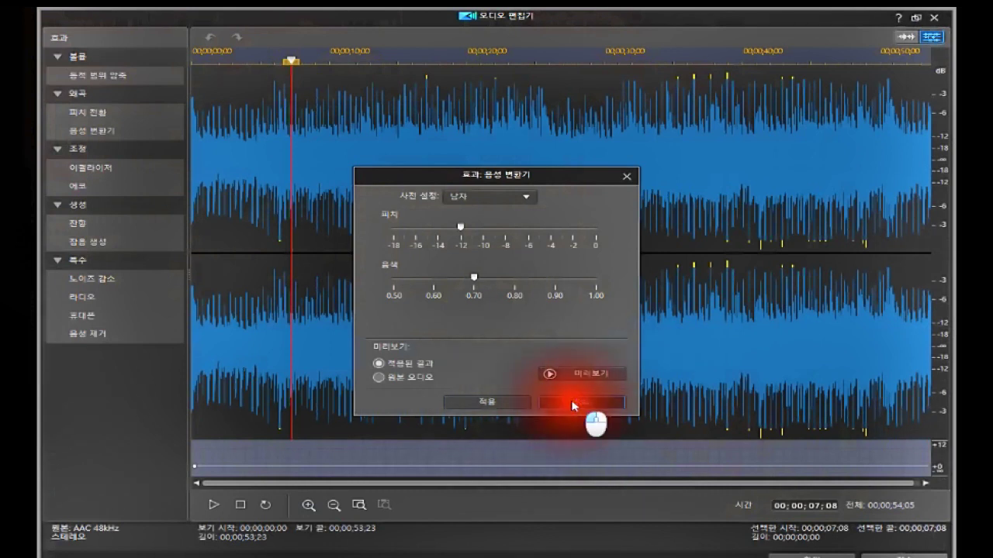
Try the 댄스 preset in the equalizer effect (이퀄라이저), reset it, try the 클래식 preset, and cancel.
click(106, 166)
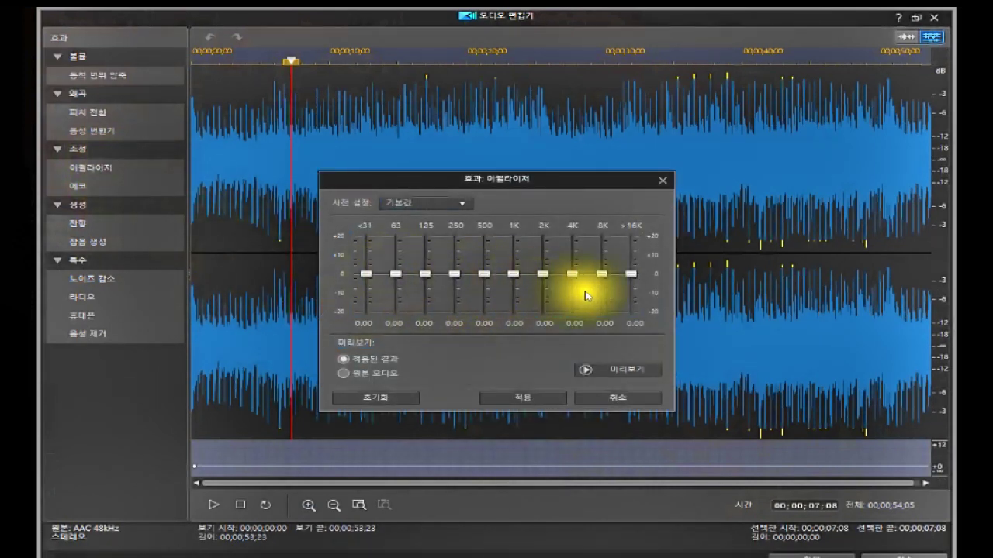
click(460, 200)
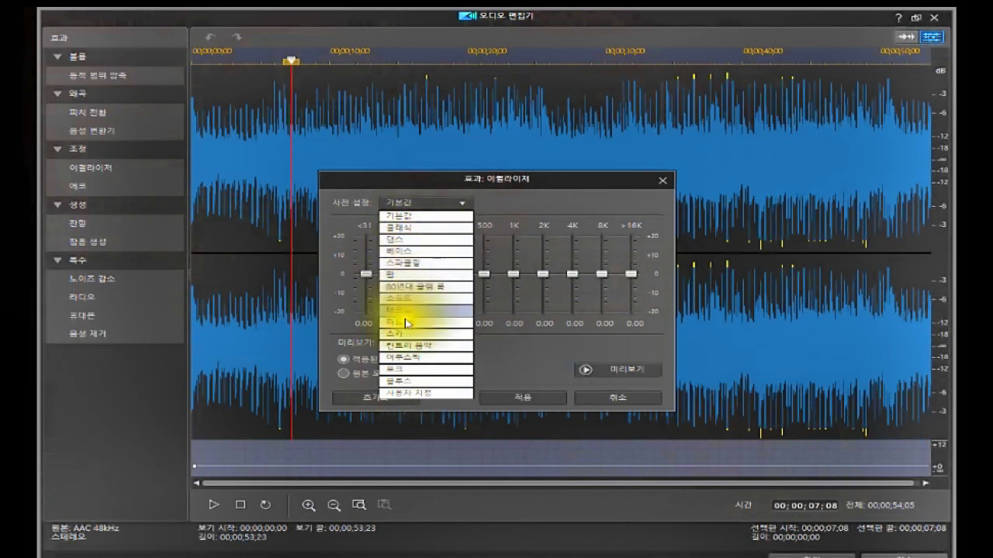
click(409, 241)
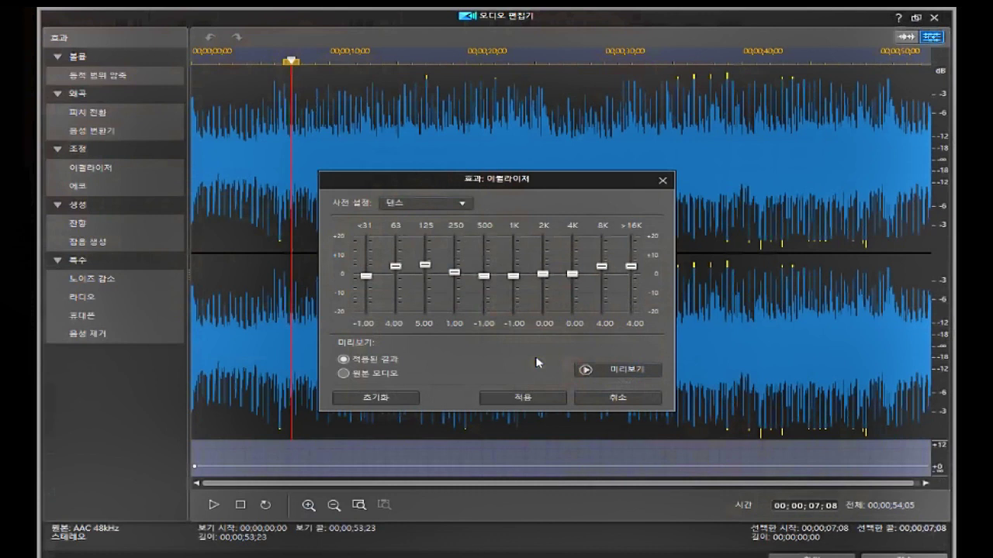
click(371, 400)
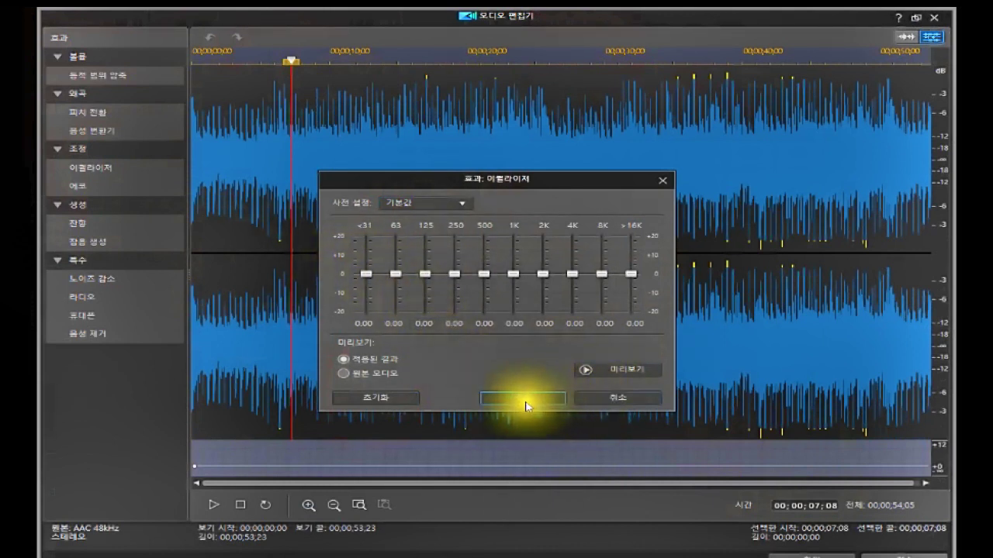
click(463, 205)
click(405, 227)
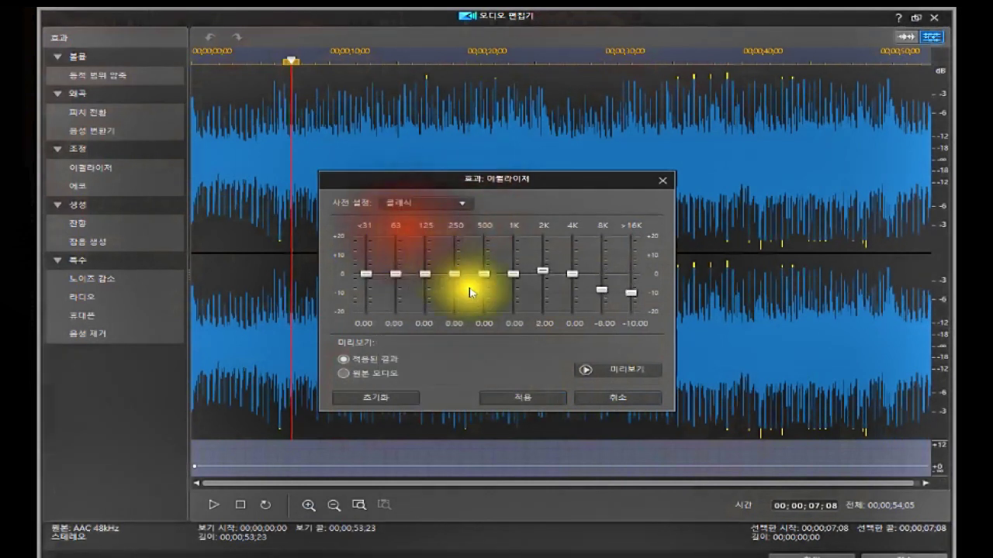
click(630, 399)
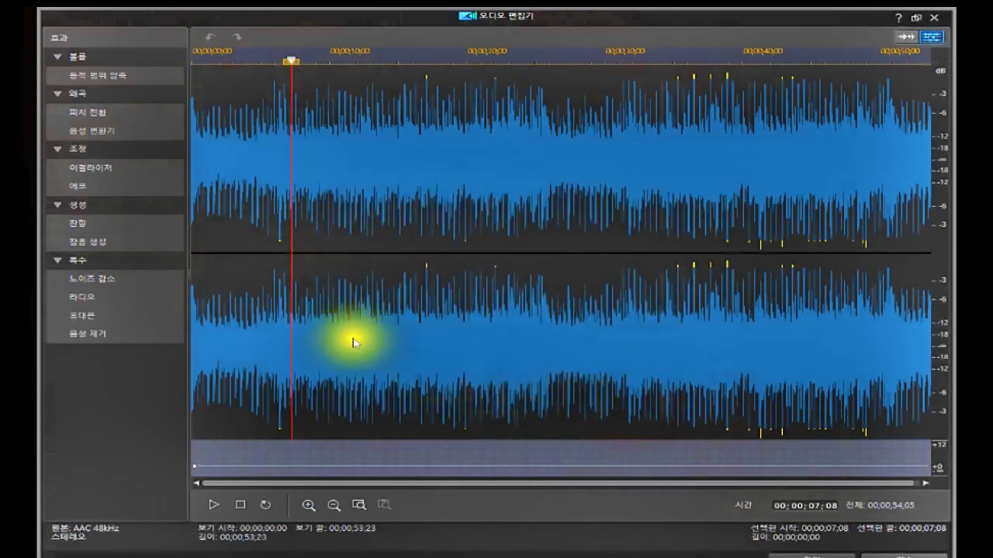
Open the echo effect (에코) and set its initial delay time to about 56 ms and feedback to about 21%.
click(80, 186)
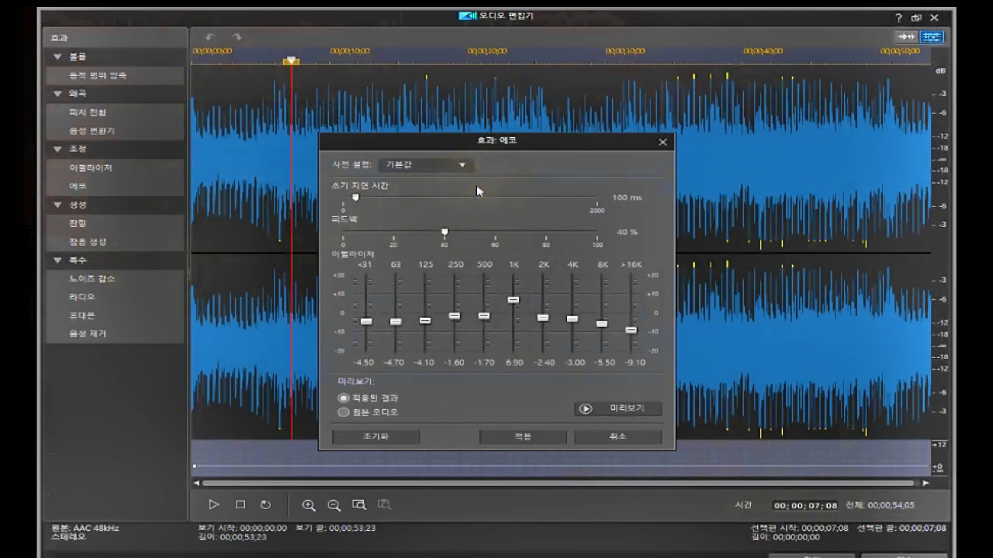
click(460, 164)
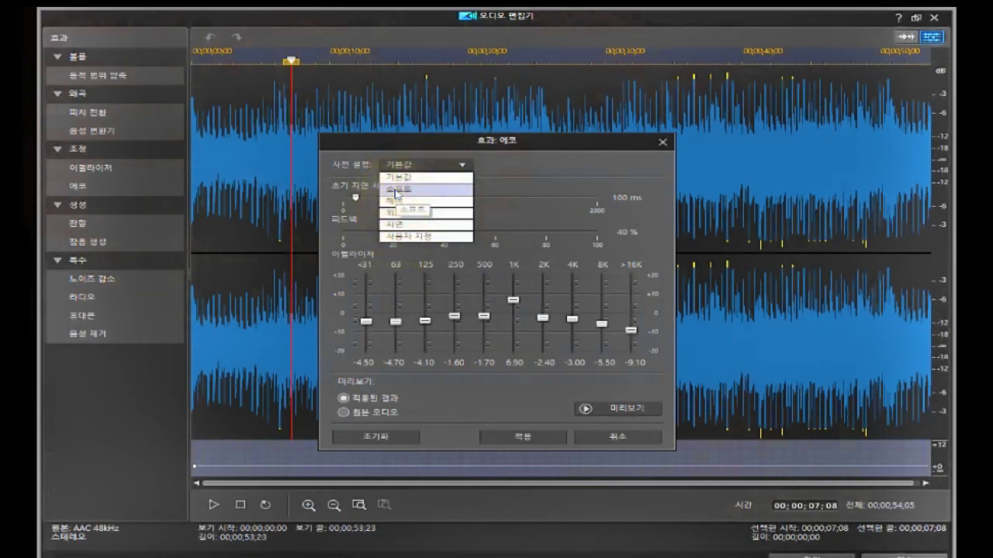
click(504, 157)
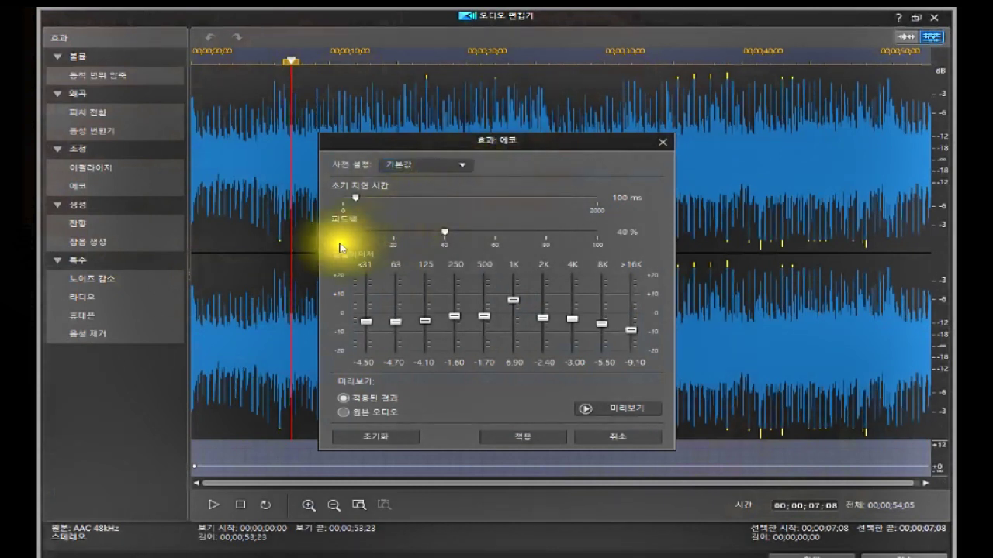
drag(354, 196, 382, 204)
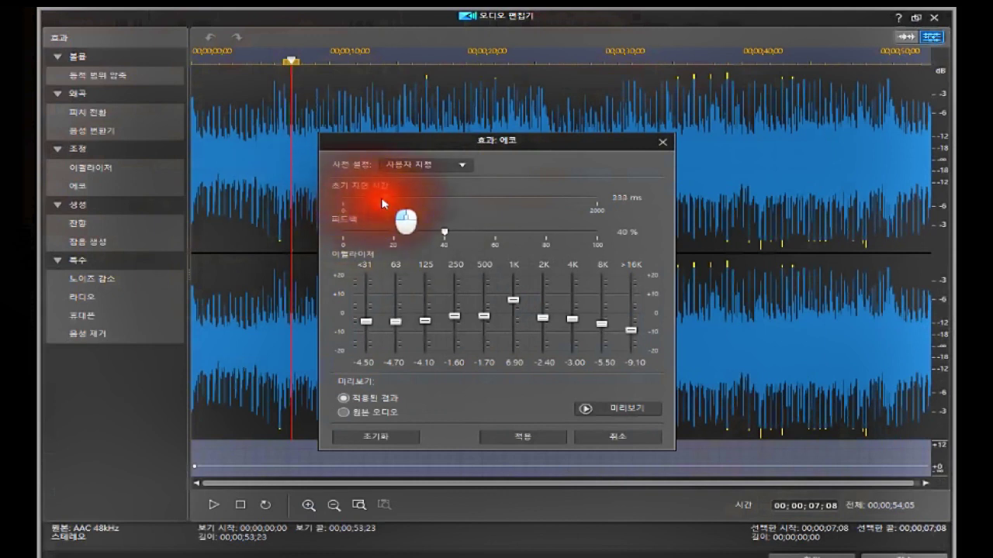
drag(372, 197, 346, 200)
drag(443, 230, 404, 239)
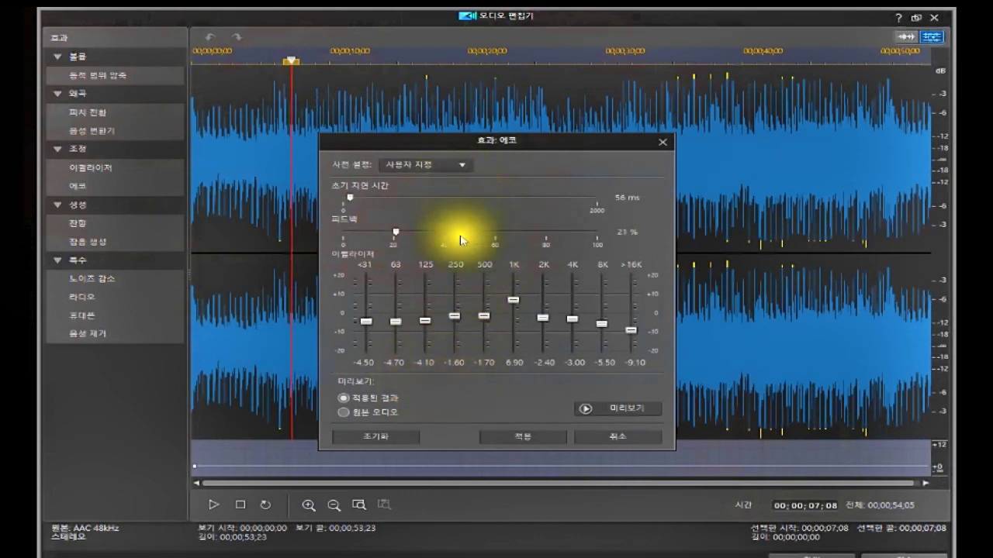
Set the echo equalizer's 2K band to 3.75, 4K to -6.88 and 125 to 0.00, and cancel the effect.
click(543, 318)
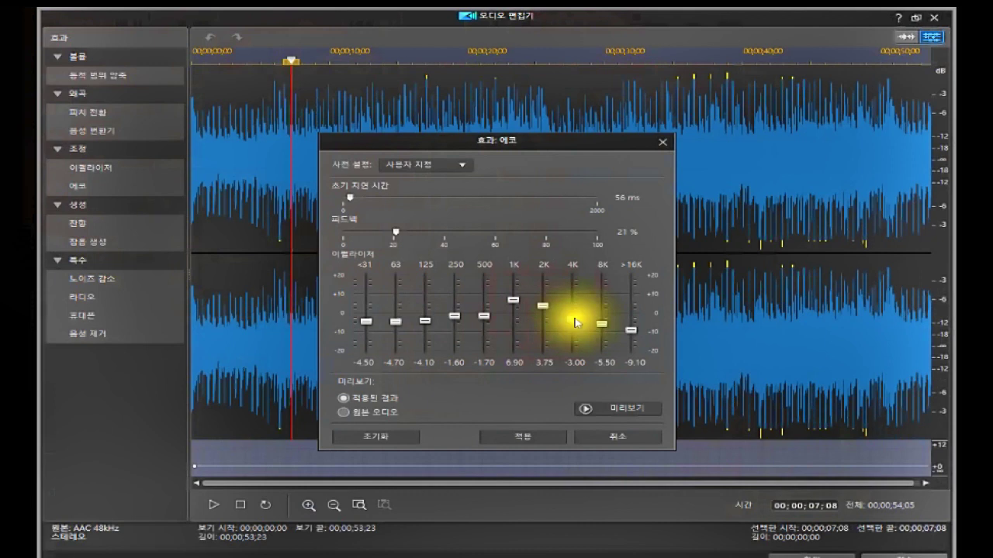
click(570, 321)
drag(570, 322, 572, 326)
drag(424, 320, 421, 309)
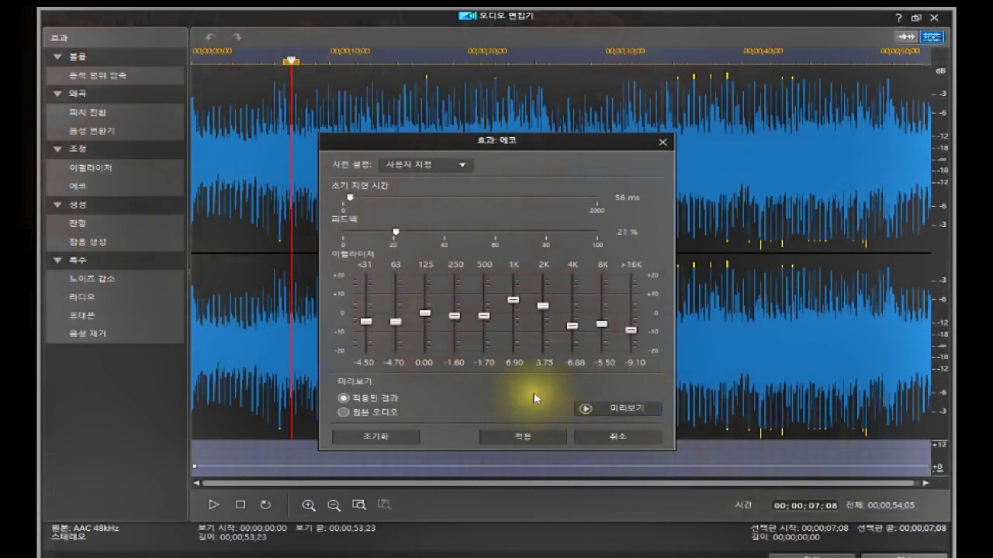
click(591, 435)
In the reverb effect (잔향), set 스파클 to about 21%, room width to 38%, room size to 62% and dry-wet mix to 22%.
click(77, 224)
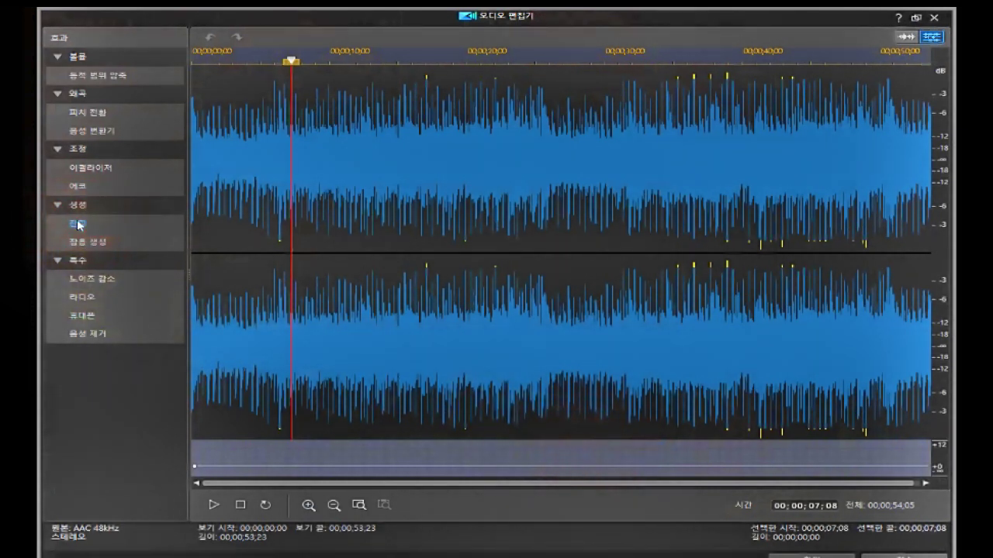
click(78, 224)
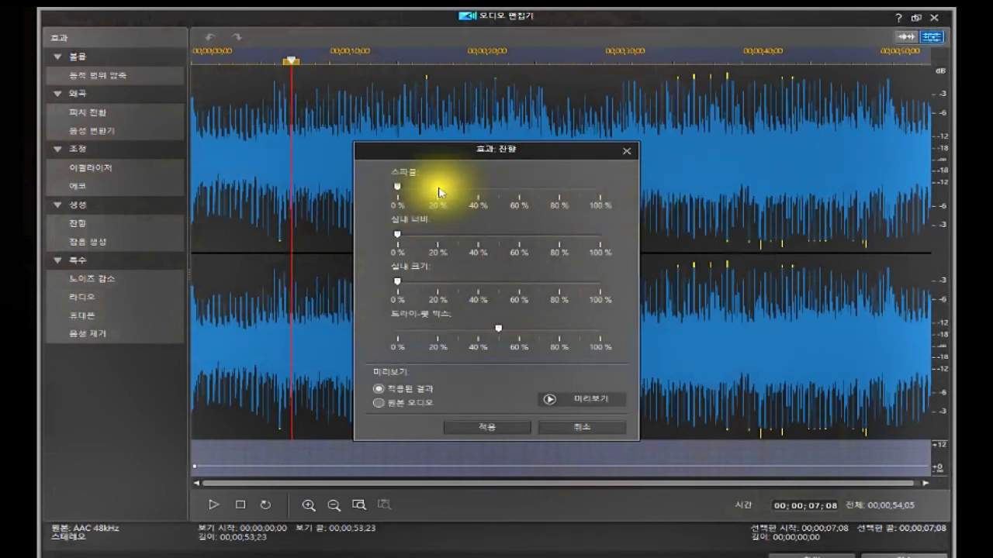
drag(398, 187, 440, 187)
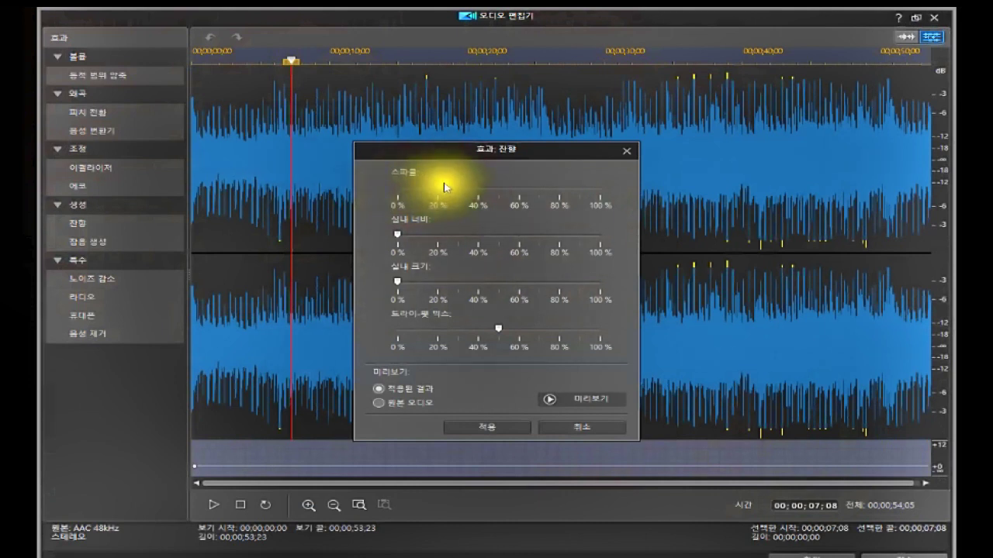
drag(397, 233, 472, 245)
drag(396, 288, 446, 282)
click(524, 284)
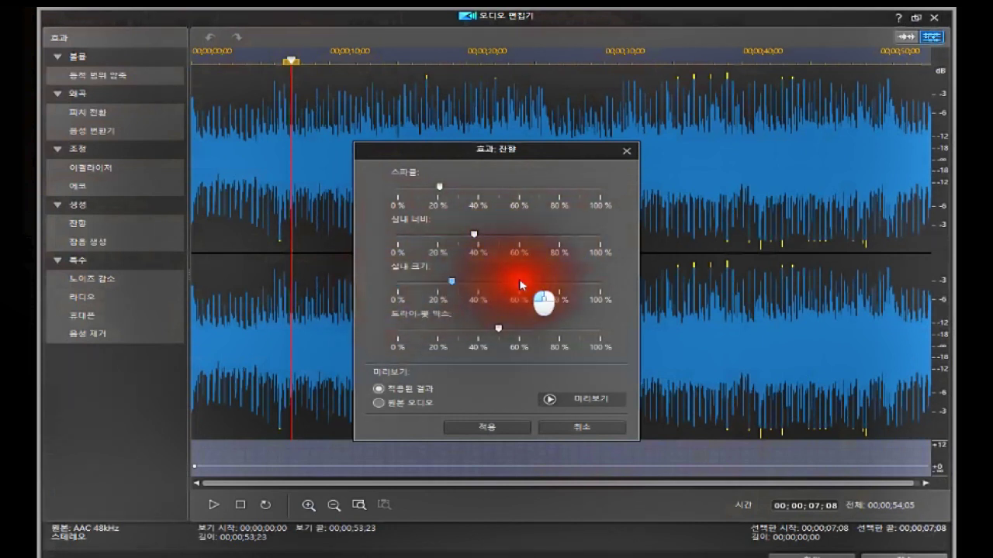
click(497, 328)
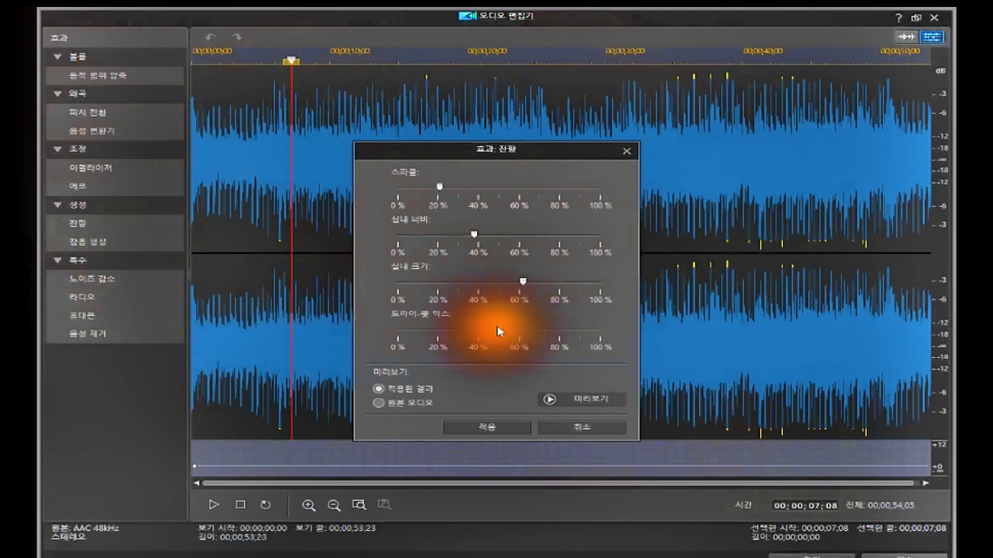
drag(498, 330, 442, 328)
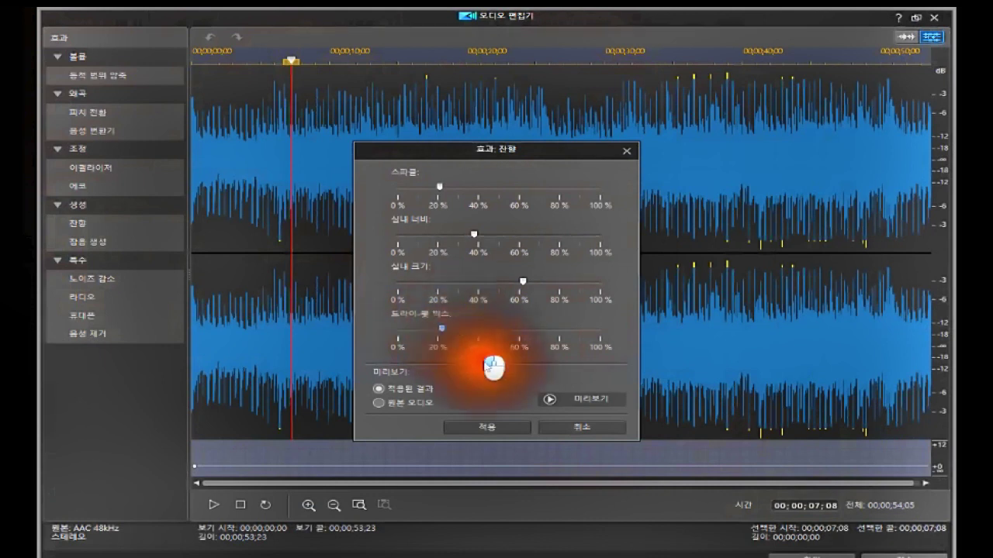
Preview the original audio, and preview the applied reverb result to compare them.
click(388, 406)
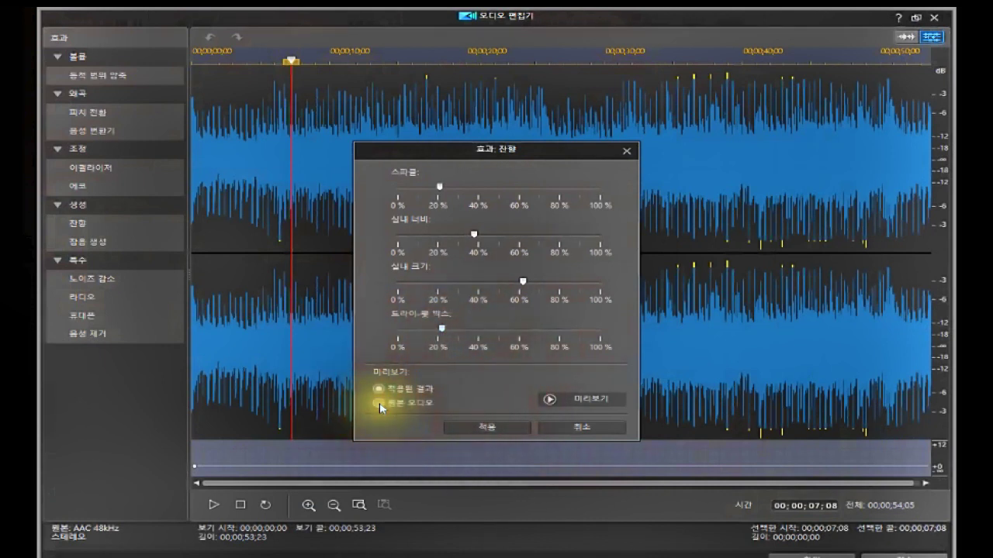
click(593, 400)
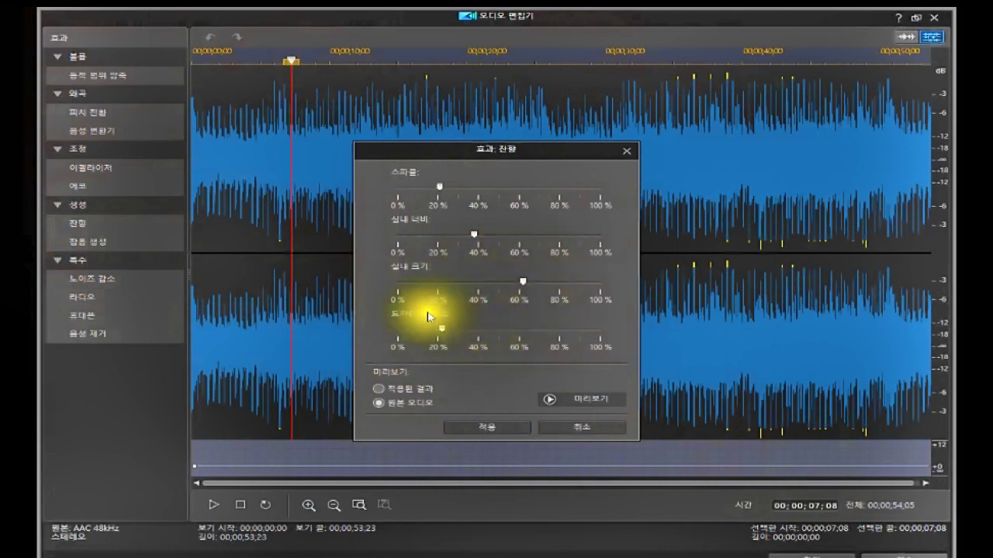
click(378, 389)
click(559, 398)
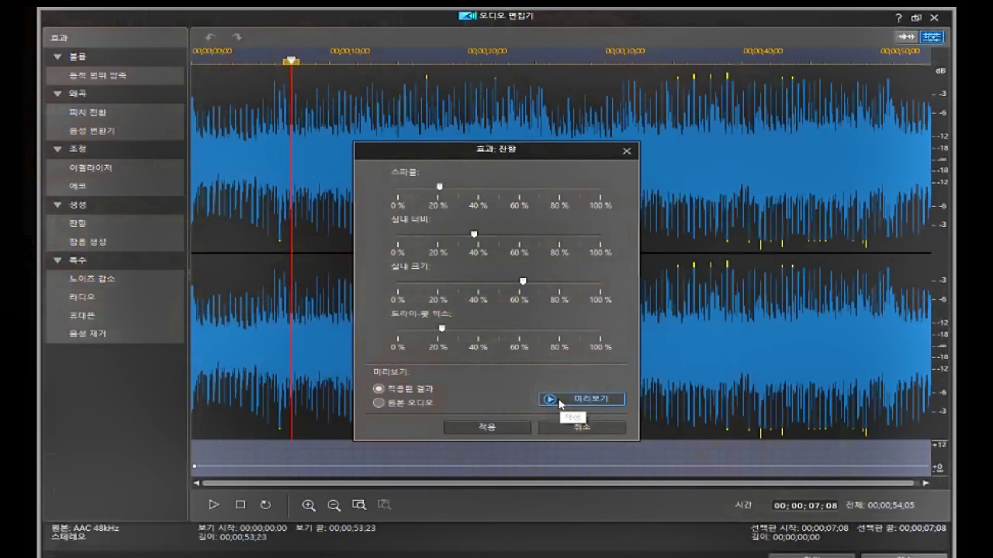
Preview the applied reverb result and cancel the reverb effect.
click(559, 402)
click(552, 400)
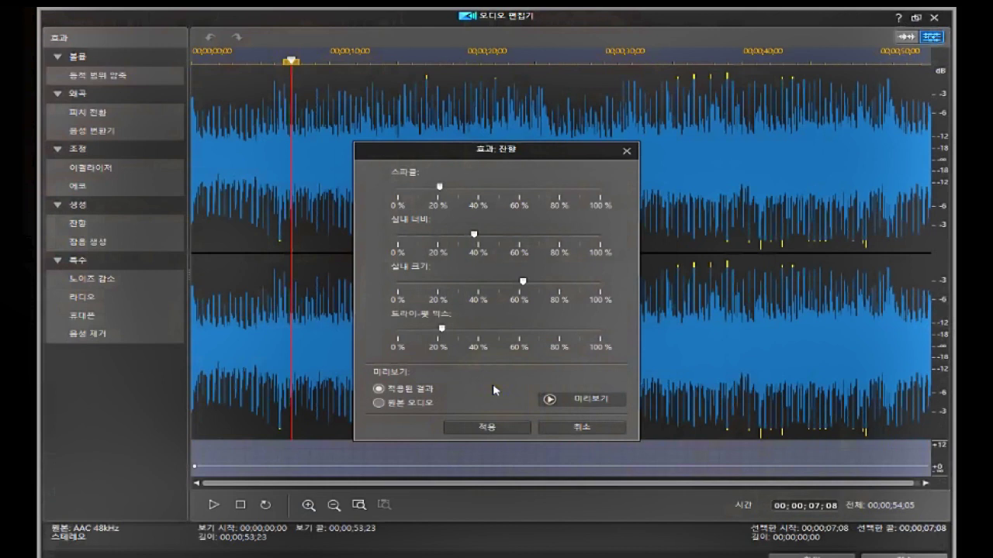
click(498, 427)
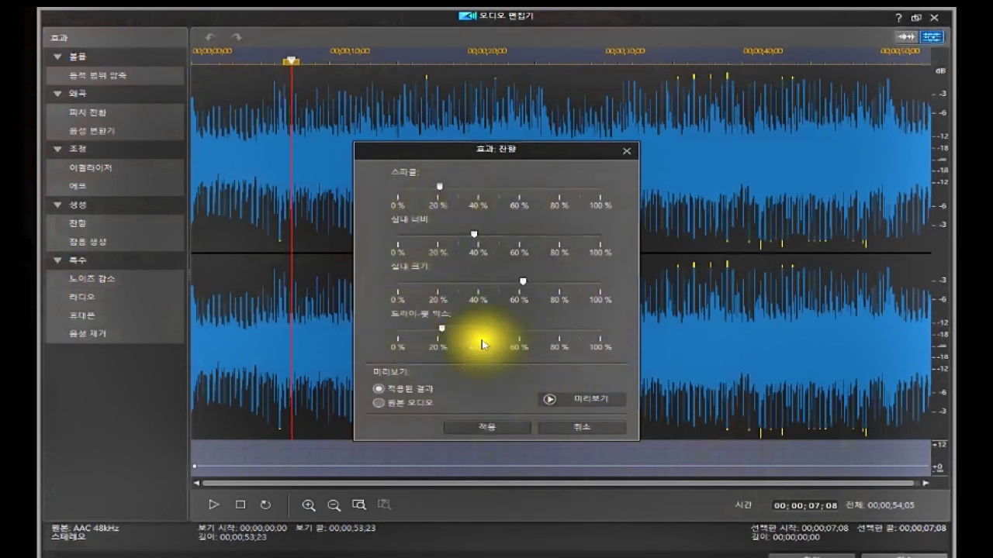
click(581, 428)
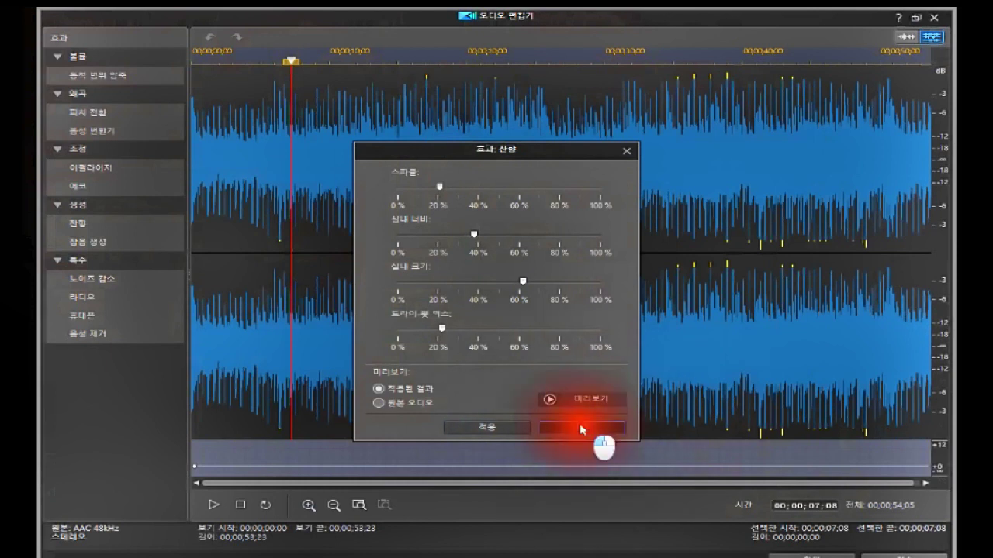
In the noise generation effect (잡음 생성), try the noise types 일반 and 분홍색, and cancel the effect.
click(90, 240)
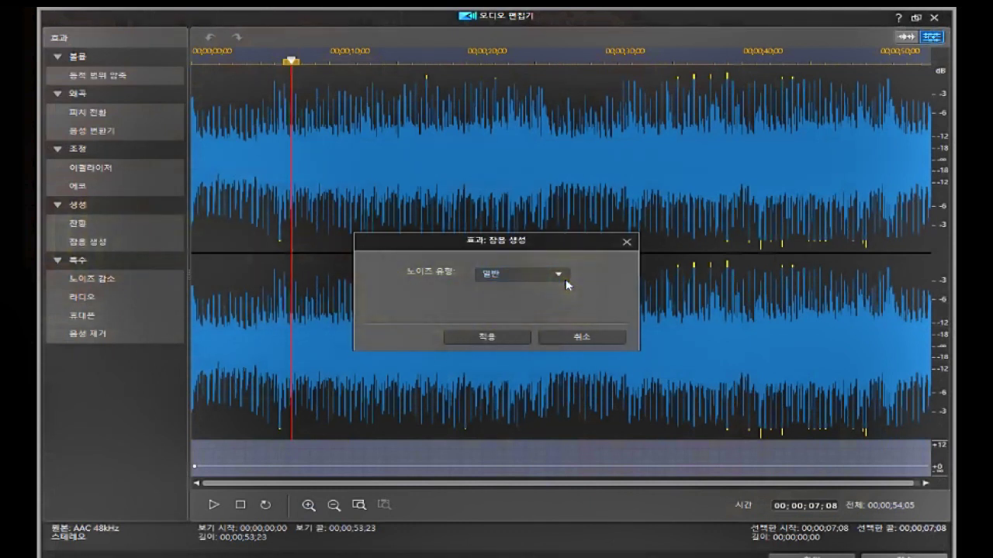
click(559, 276)
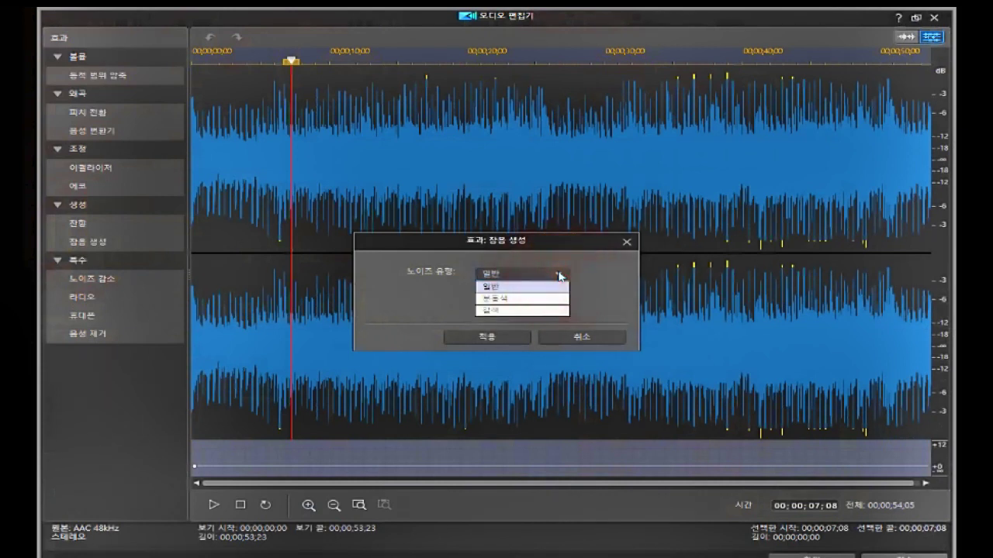
click(511, 288)
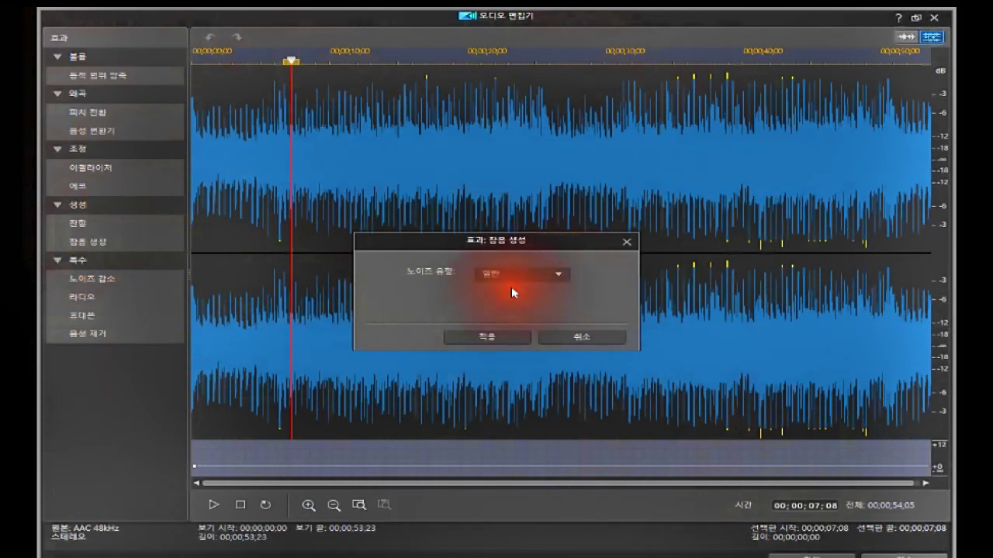
click(557, 277)
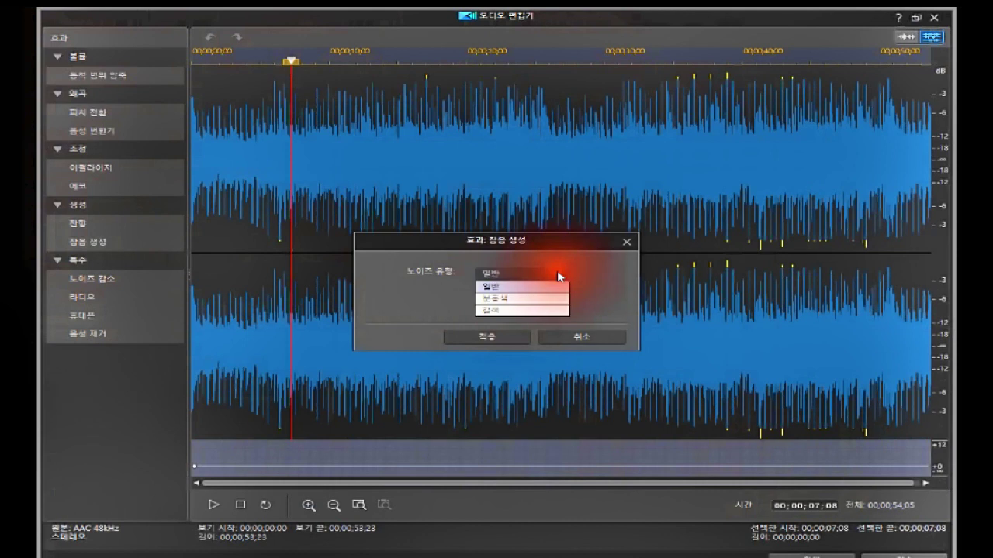
click(519, 298)
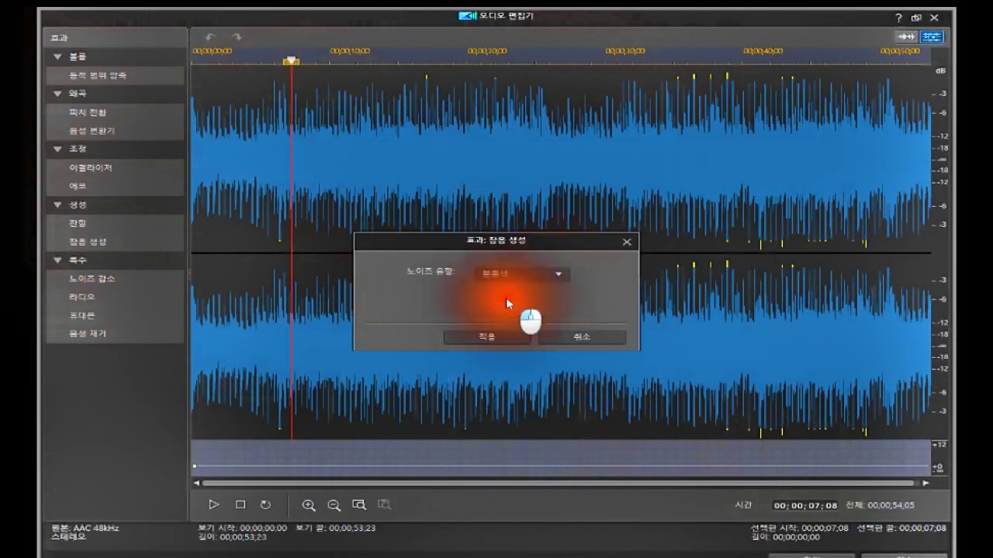
click(559, 338)
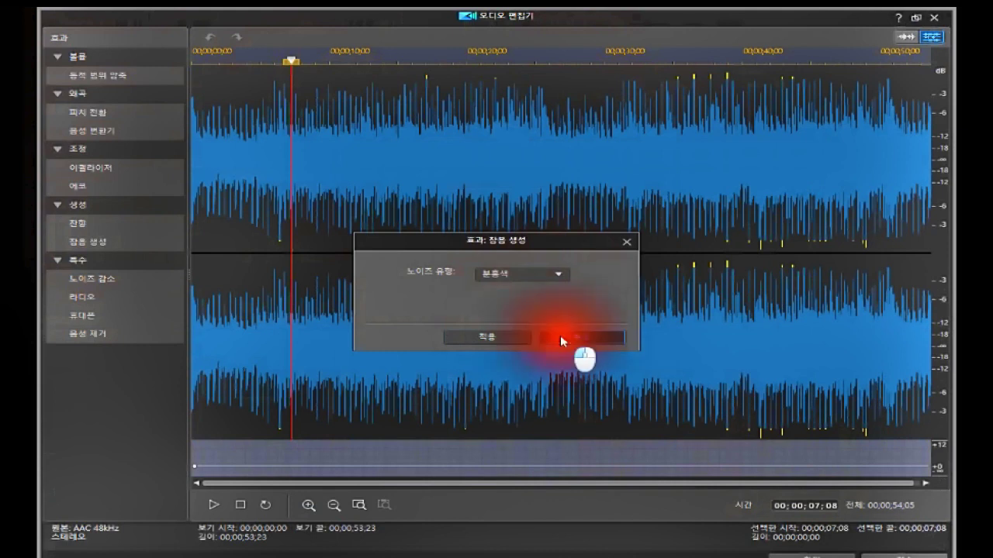
Open the noise reduction effect (노이즈 감소), review its noise types while keeping 고정, and set the reduction level to about 40.
click(96, 277)
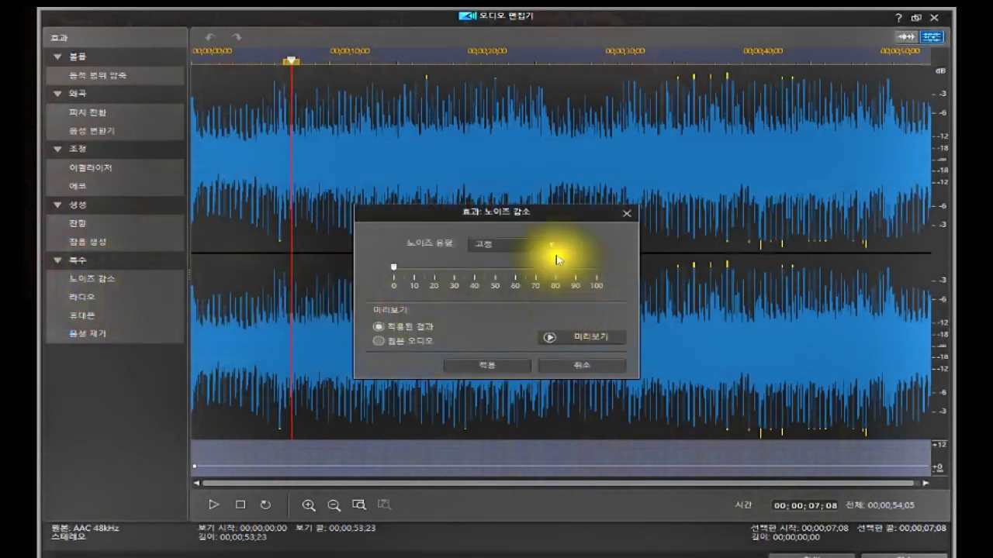
click(553, 245)
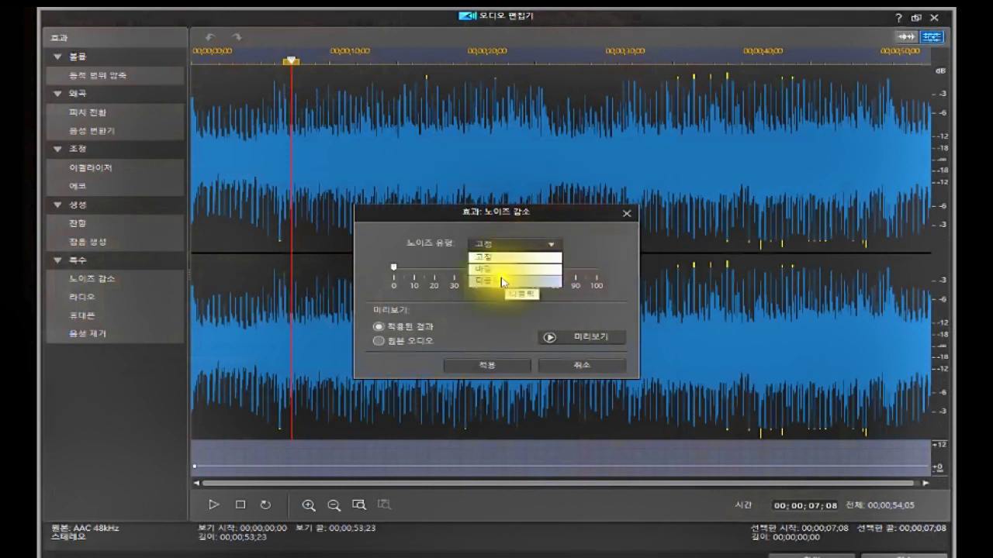
click(500, 280)
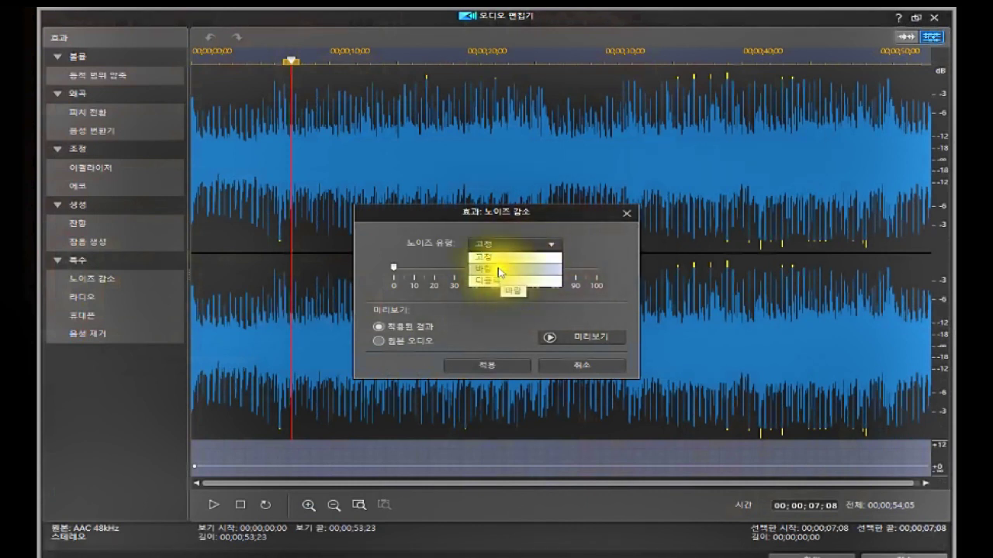
click(494, 287)
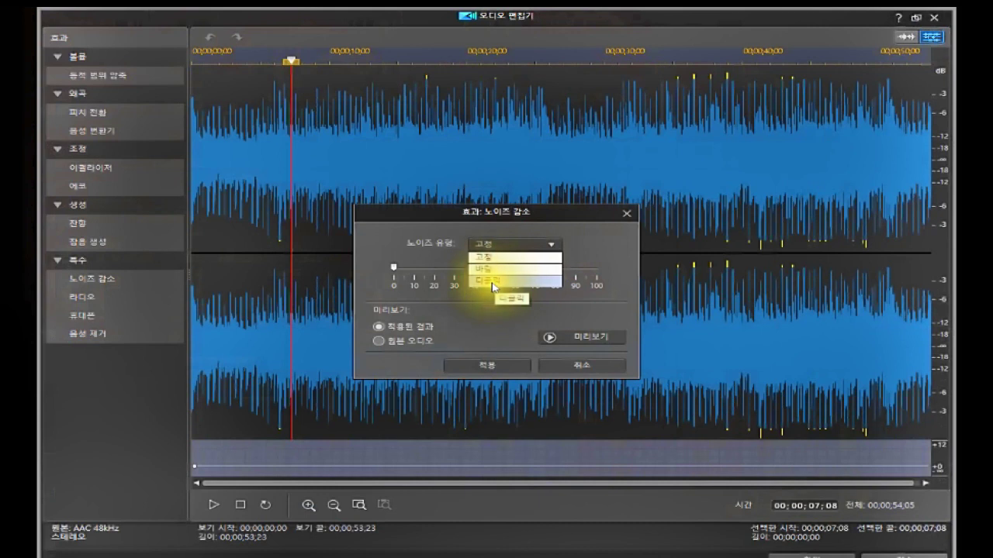
click(589, 235)
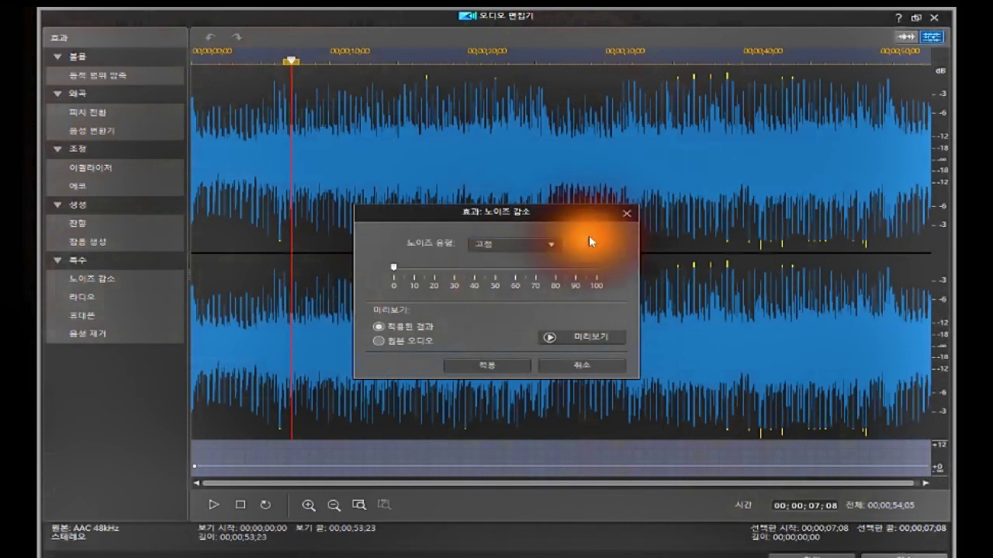
click(393, 270)
drag(411, 269, 471, 281)
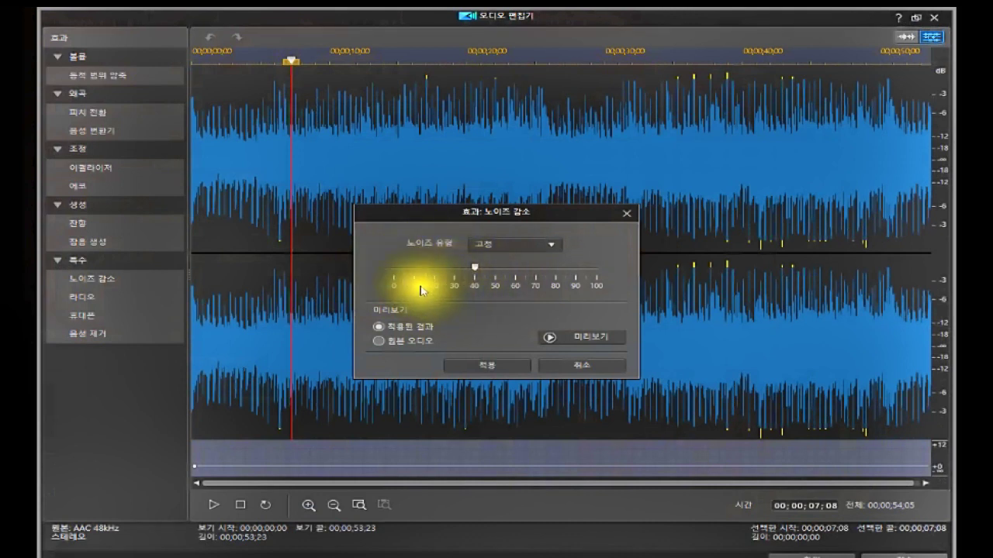
Raise the noise reduction level to 100 and preview the applied result.
click(474, 272)
drag(474, 272, 605, 275)
click(597, 338)
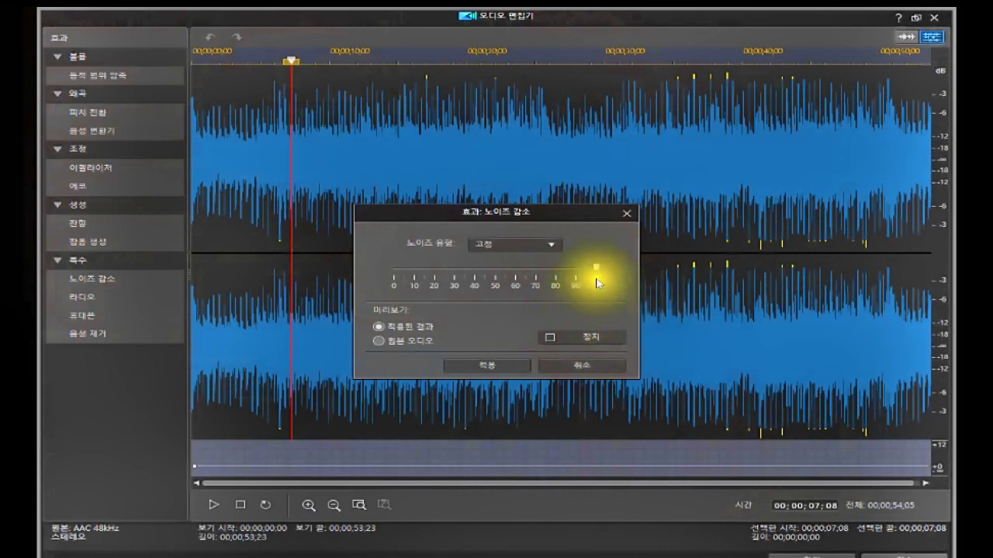
Lower the noise reduction level to 0, stop the preview and cancel the noise reduction effect.
drag(595, 269, 376, 276)
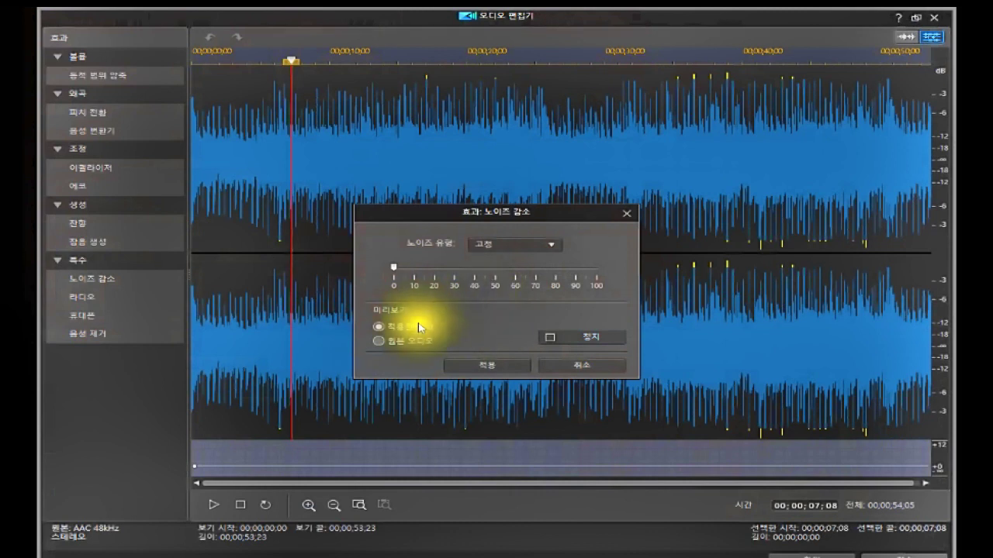
drag(392, 273, 402, 269)
click(566, 338)
drag(408, 276, 376, 285)
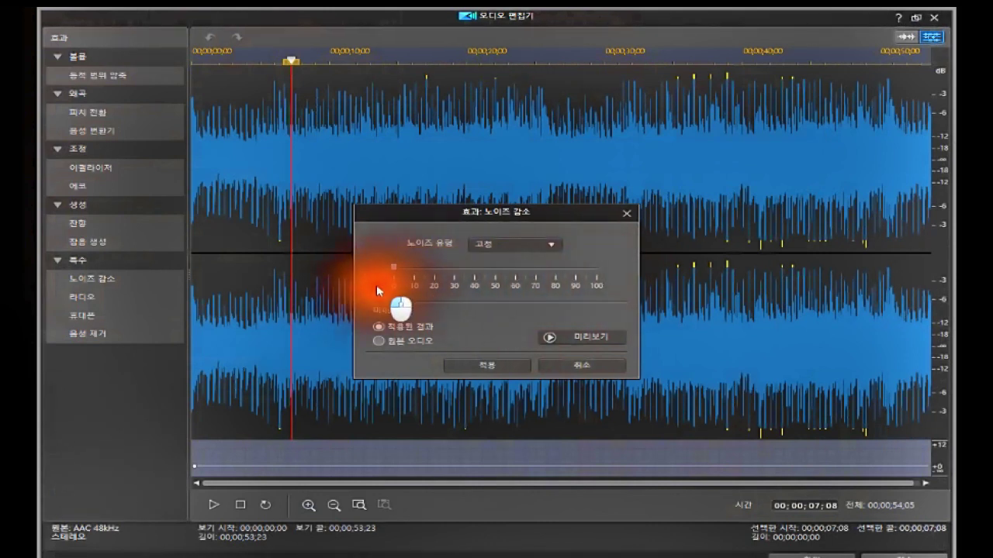
click(575, 366)
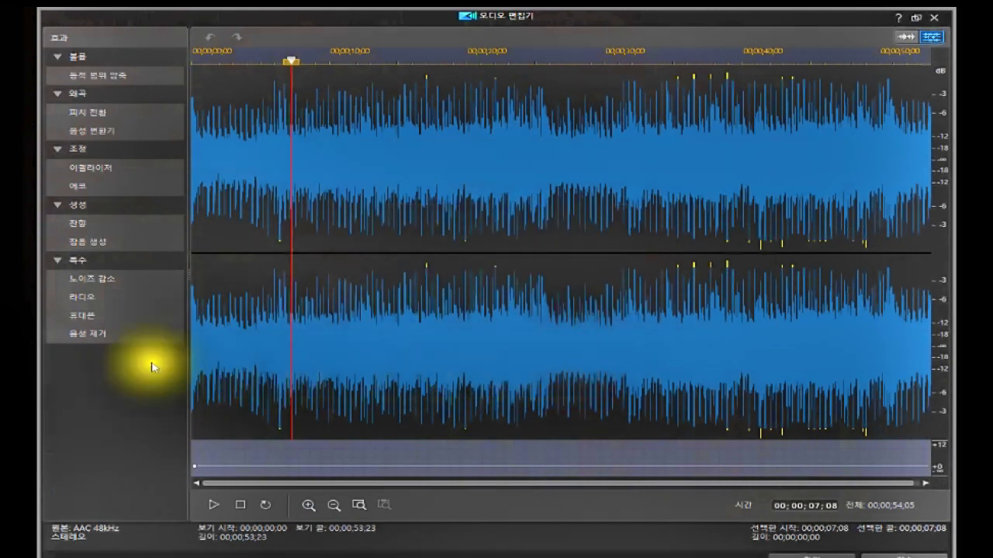
Open the radio effect (라디오), try a radio type other than AM 라디오, and cancel the effect.
click(85, 299)
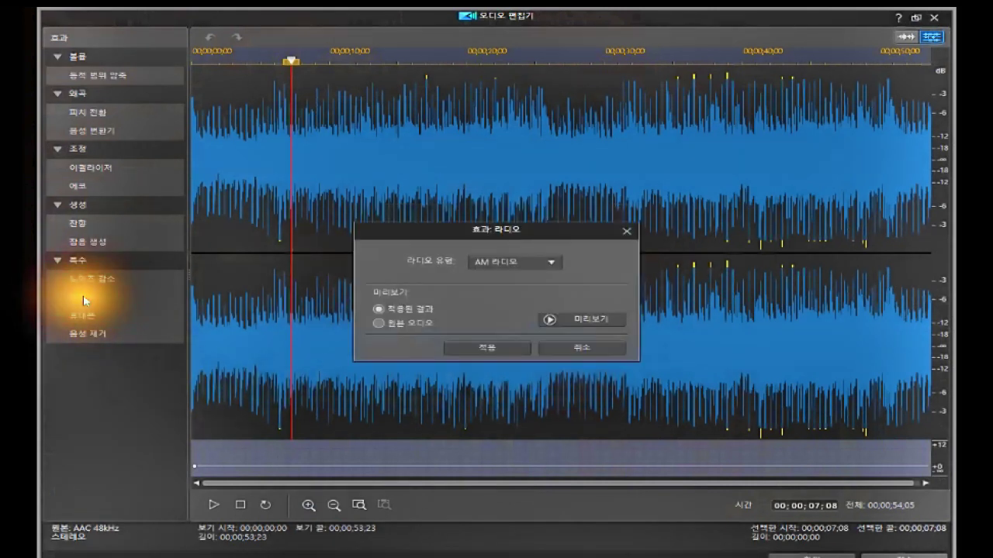
click(548, 265)
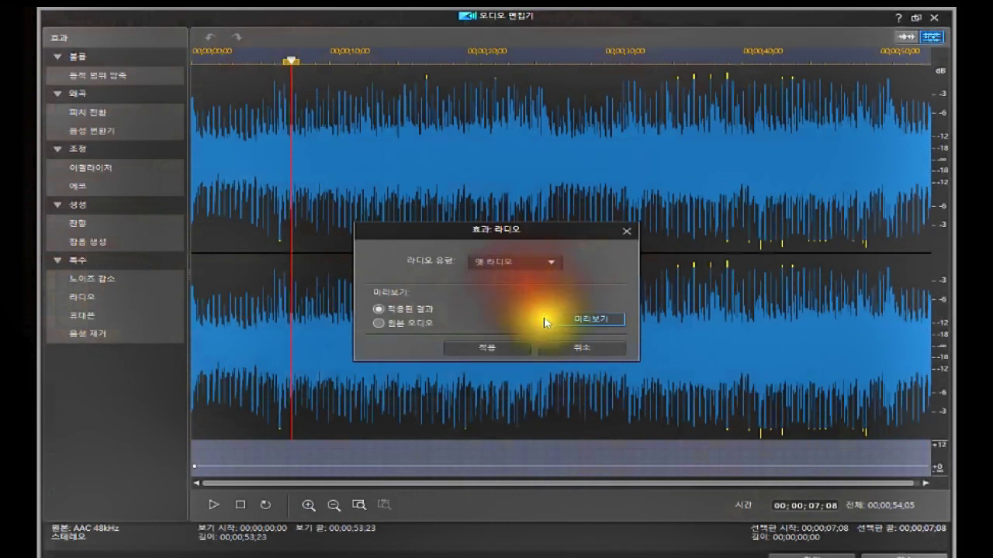
click(574, 347)
Open the phone effect (휴대폰), review the available phone types, and cancel the effect.
click(76, 316)
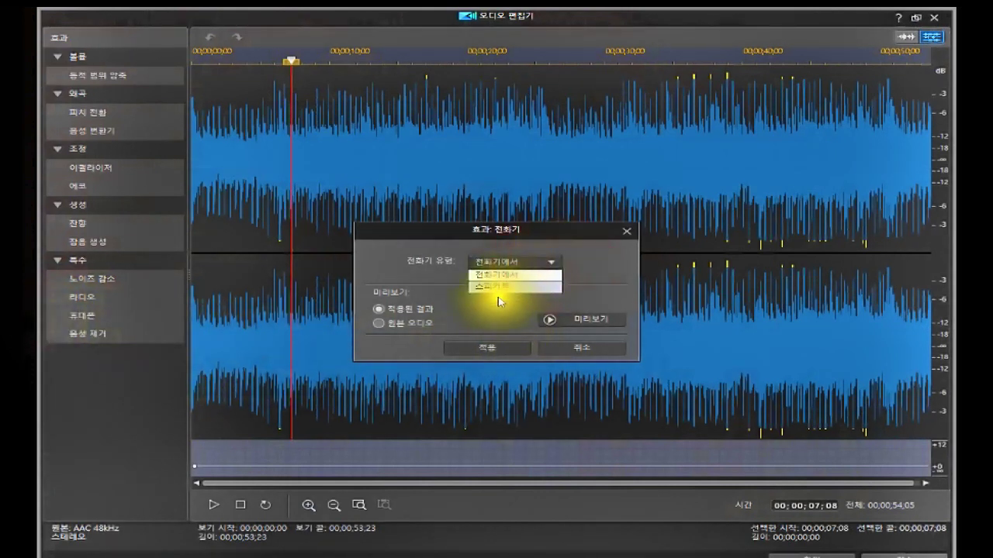
click(579, 349)
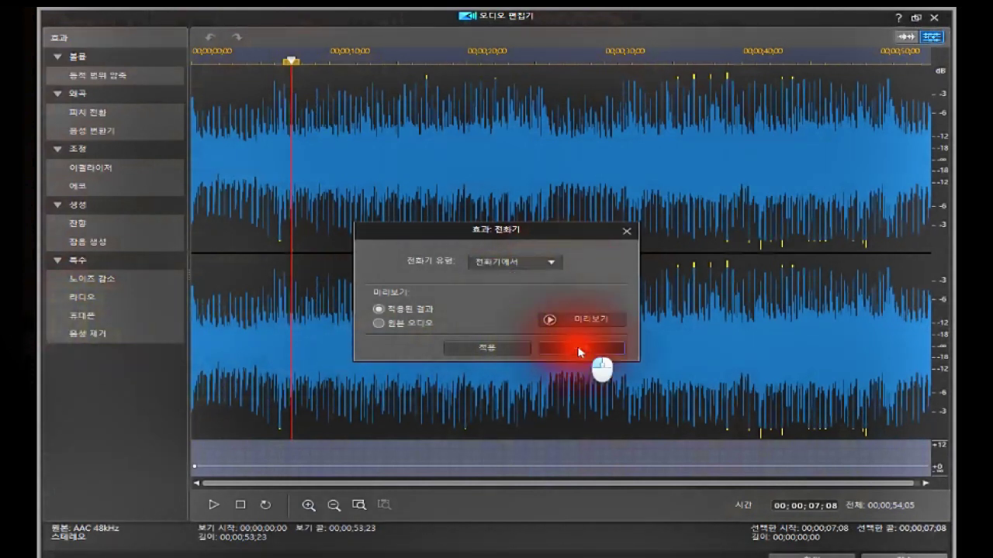
click(578, 349)
Preview the vocal removal effect (음성 제거) and apply it to the clip.
double_click(96, 335)
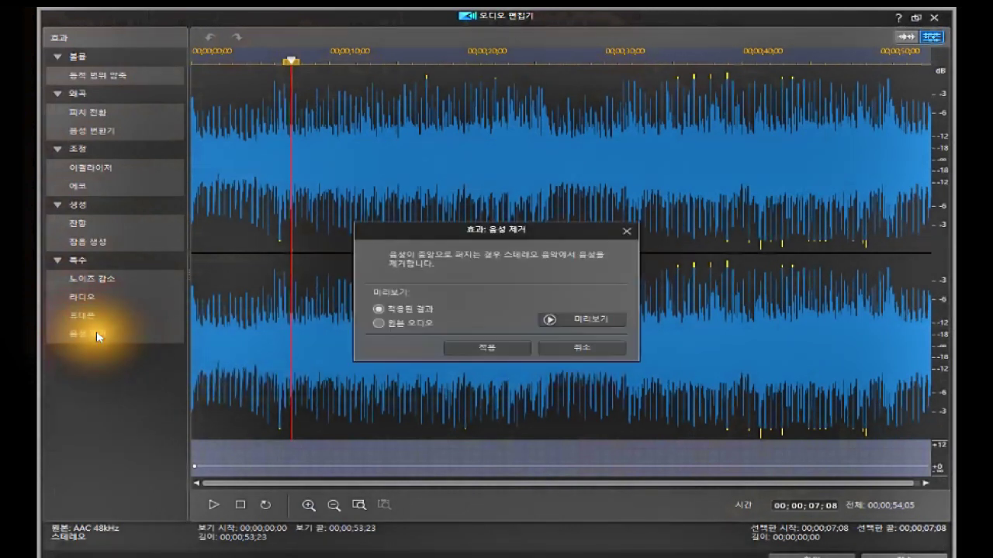
click(528, 317)
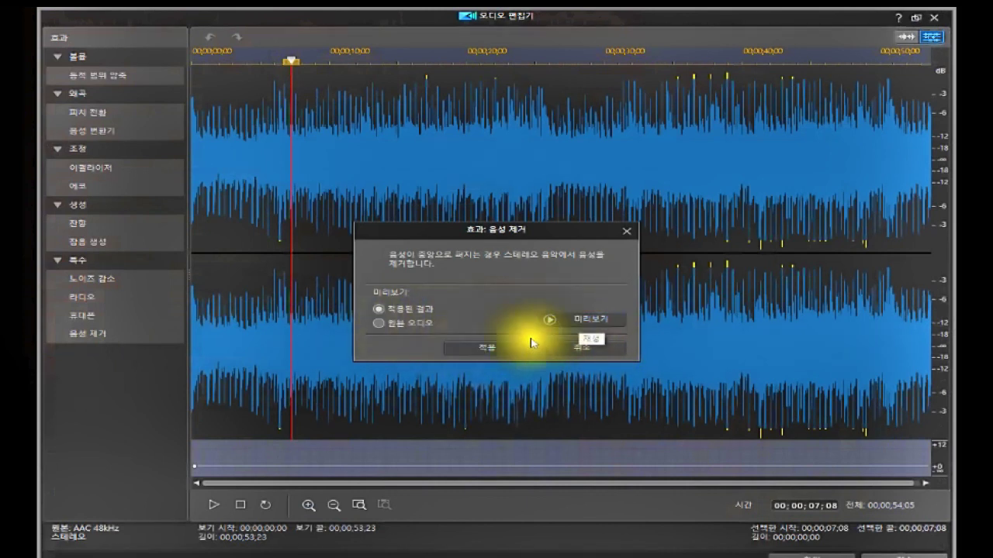
click(500, 348)
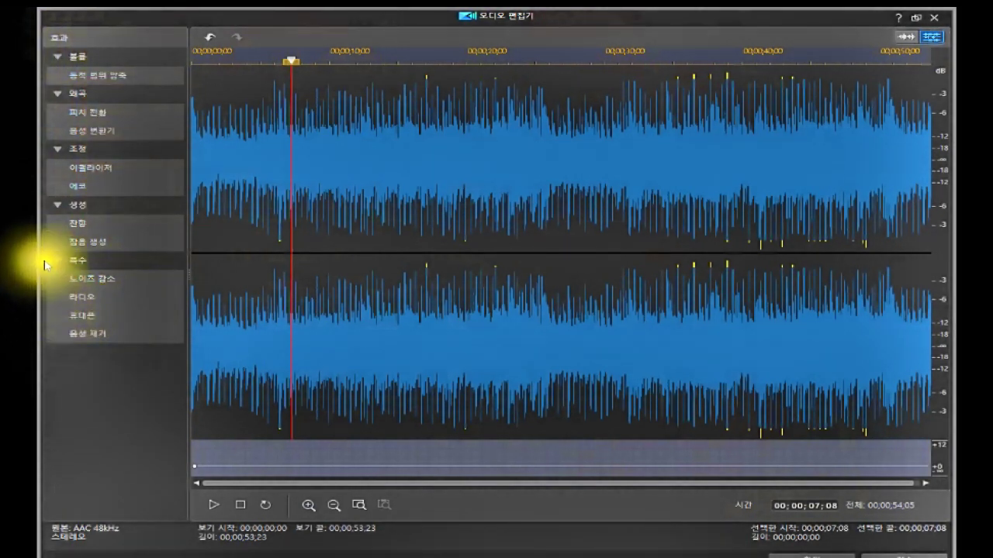
Select the waveform range from 00;00;08;01 to 00;00;19;17, and replace it with a selection from 00;00;07;19 to 00;00;18;22.
click(302, 134)
drag(302, 134, 460, 237)
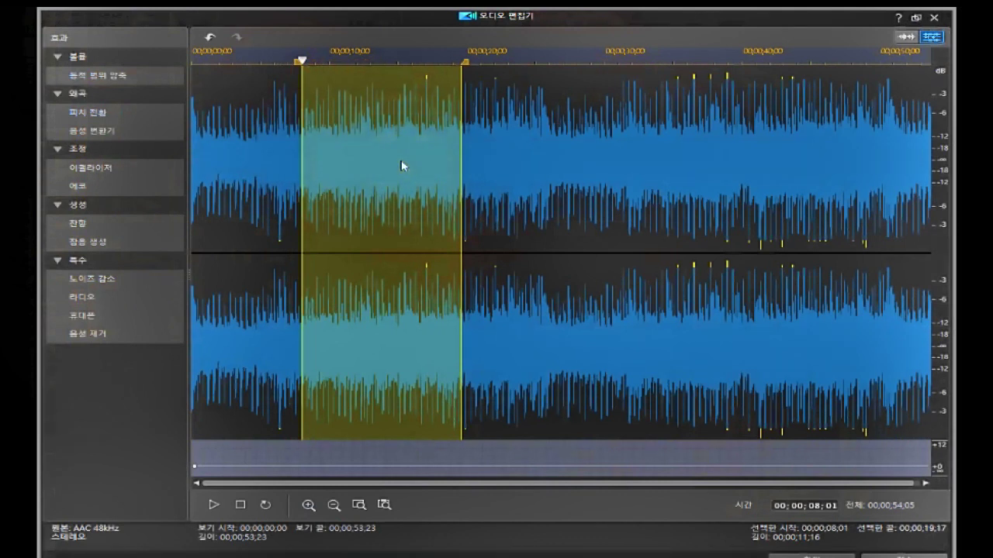
click(273, 152)
drag(295, 106, 449, 266)
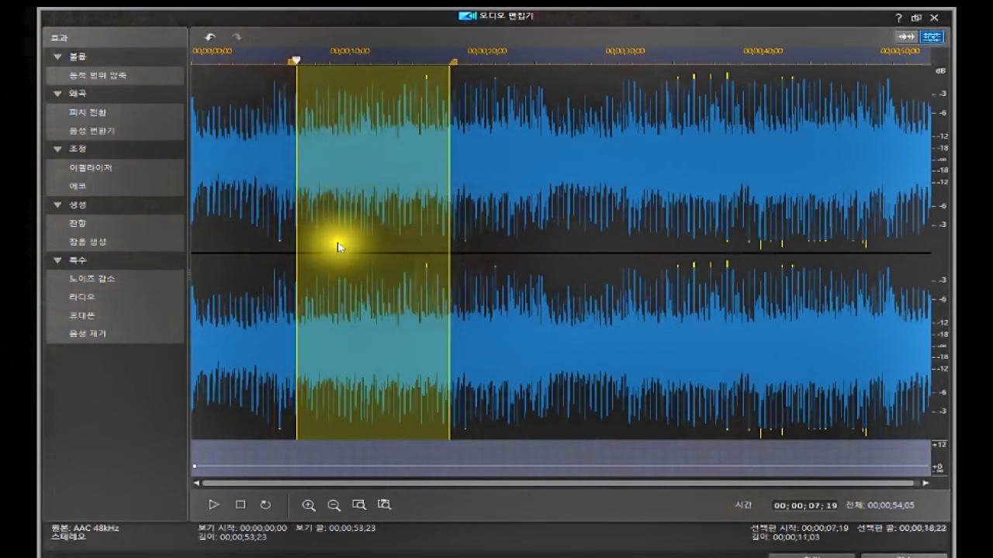
Try selecting other waveform ranges, including 00;00;02;29 to 00;00;05;24, and clear the selection by placing the playhead at 00;00;05;25.
drag(558, 98, 675, 250)
drag(233, 134, 270, 206)
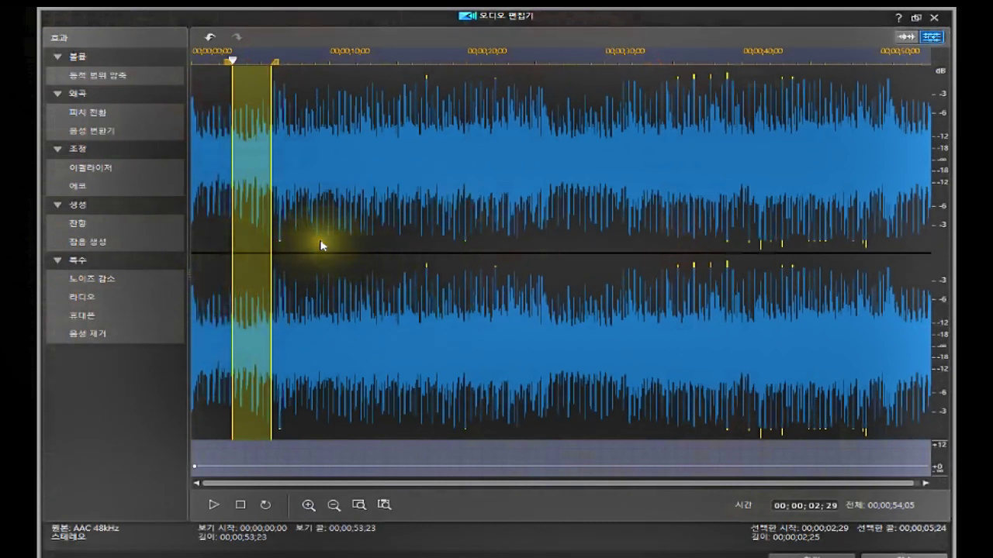
click(261, 135)
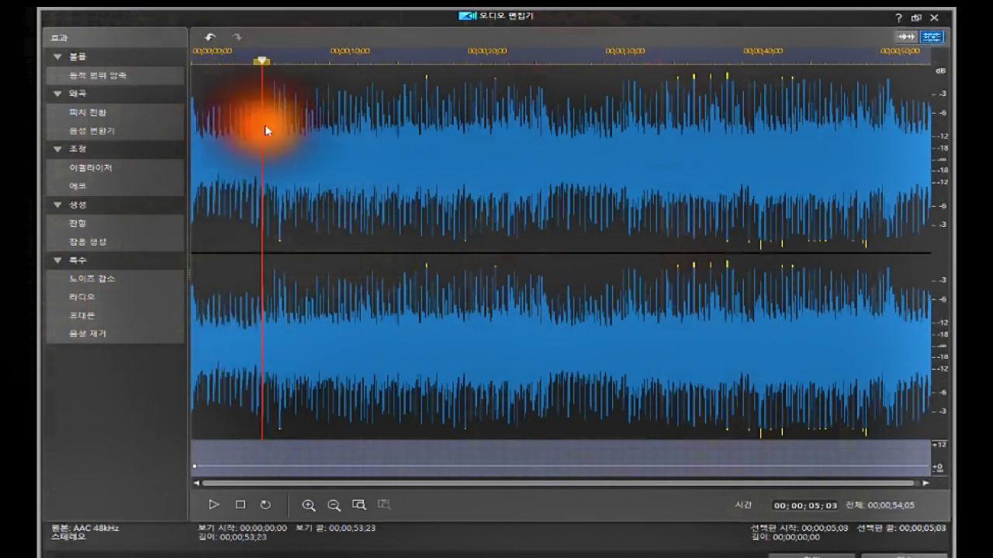
drag(318, 76, 401, 199)
click(272, 128)
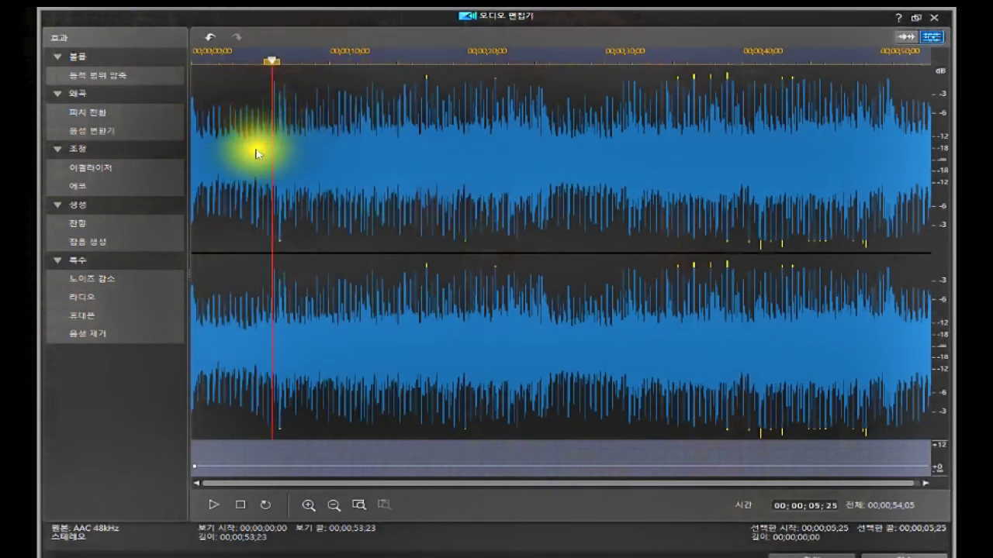